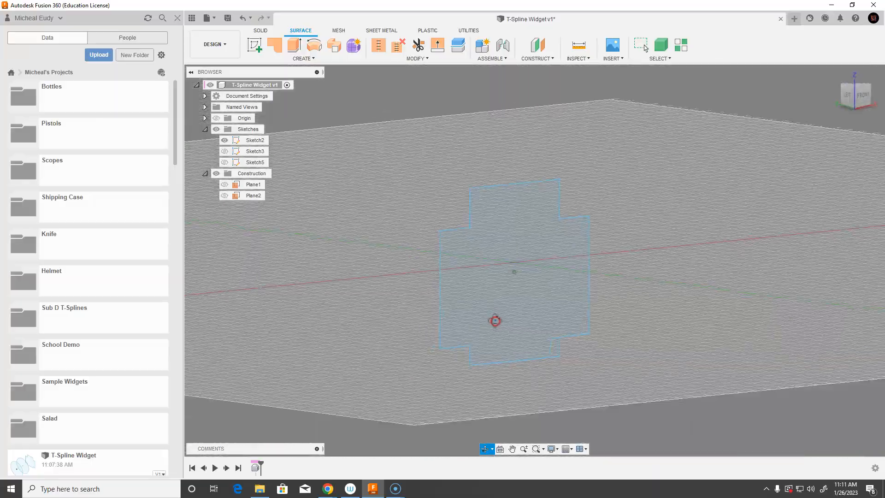
Turn off the layout grid in the viewport
left_click(571, 447)
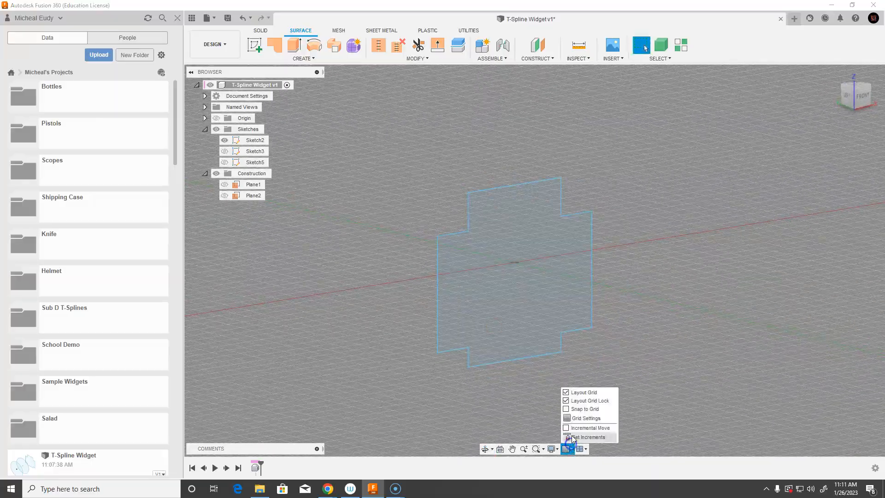
left_click(569, 393)
middle_click_drag(582, 359, 544, 320)
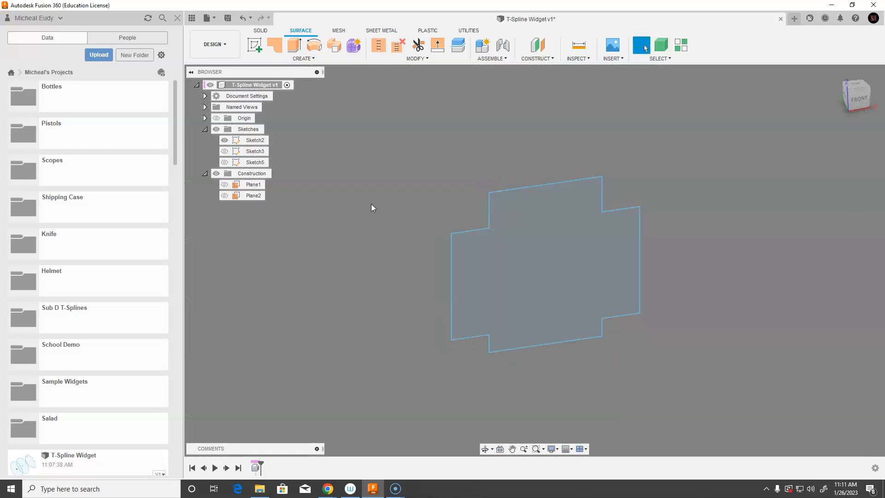
Show Sketch3 to inspect its circle from a few angles, then hide it again
left_click(225, 151)
mouse_move(607, 304)
middle_mouse_down("shift")
mouse_move(595, 313)
mouse_move(419, 339)
mouse_move(525, 339)
mouse_move(595, 288)
mouse_move(443, 336)
mouse_move(477, 339)
middle_mouse_up("shift")
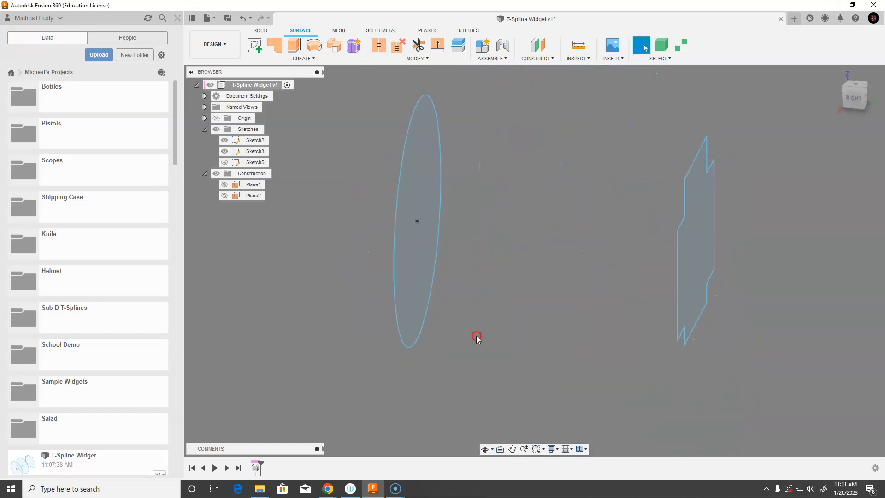
middle_click_drag(481, 251, 485, 297, "shift")
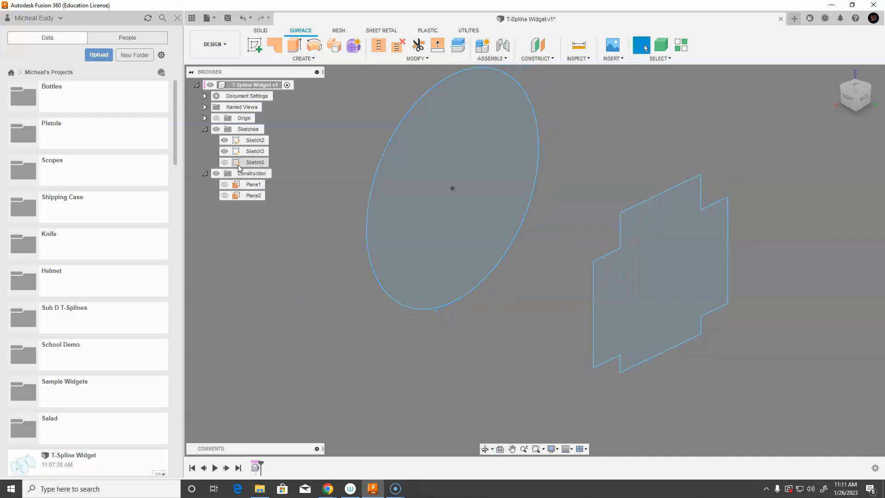
left_click(224, 151)
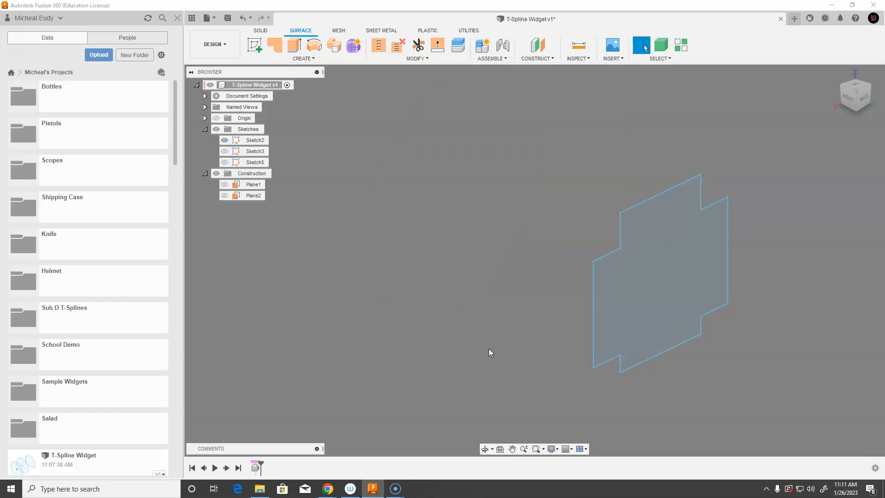
middle_click_drag(461, 366, 409, 343)
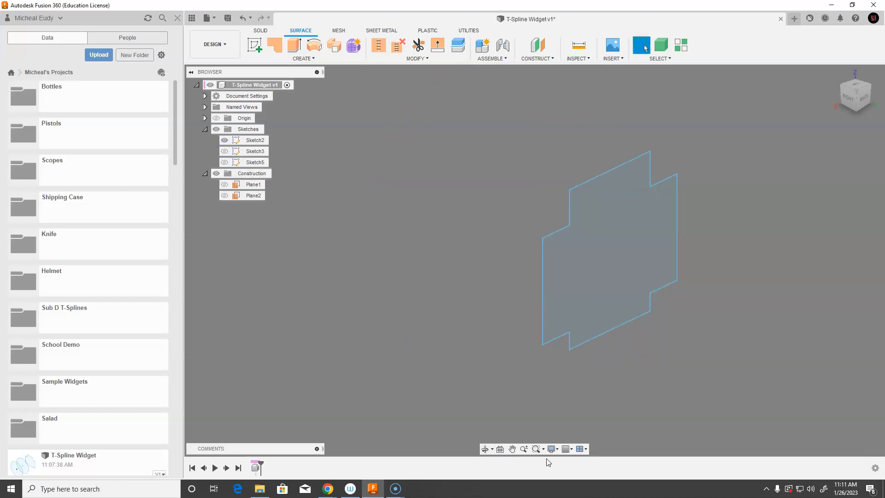
Turn the layout grid back on and make the Origin visible
left_click(571, 449)
left_click(566, 393)
left_click(216, 118)
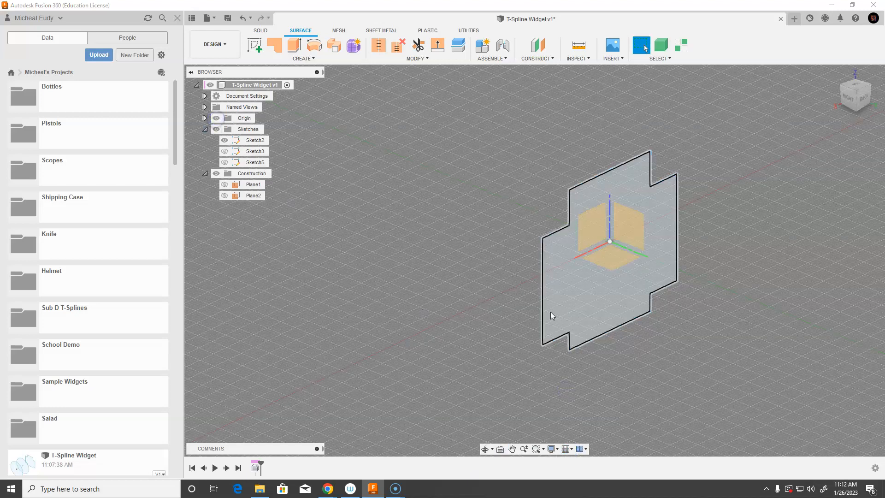
mouse_move(446, 301)
middle_mouse_down("shift")
mouse_move(515, 283)
mouse_move(462, 296)
middle_mouse_up("shift")
Make construction planes Plane1 and Plane2 visible
left_click(224, 184)
left_click(225, 195)
middle_click_drag(457, 348, 513, 364, "shift")
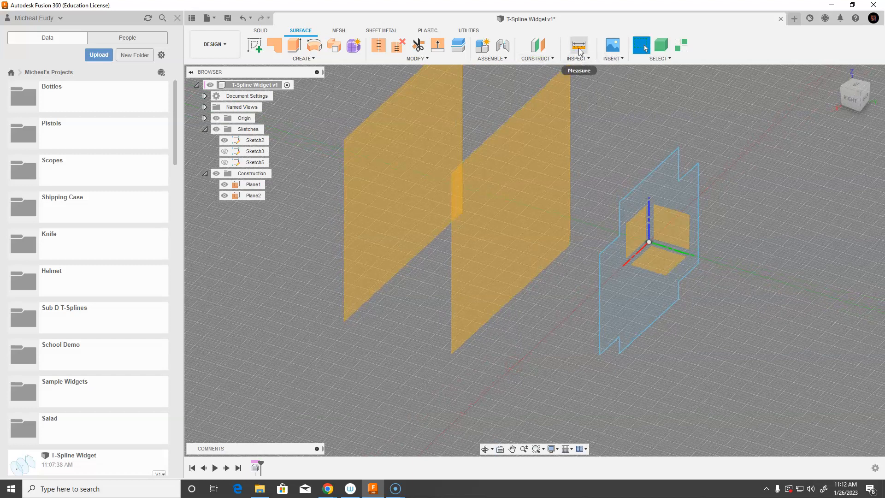
left_click(541, 48)
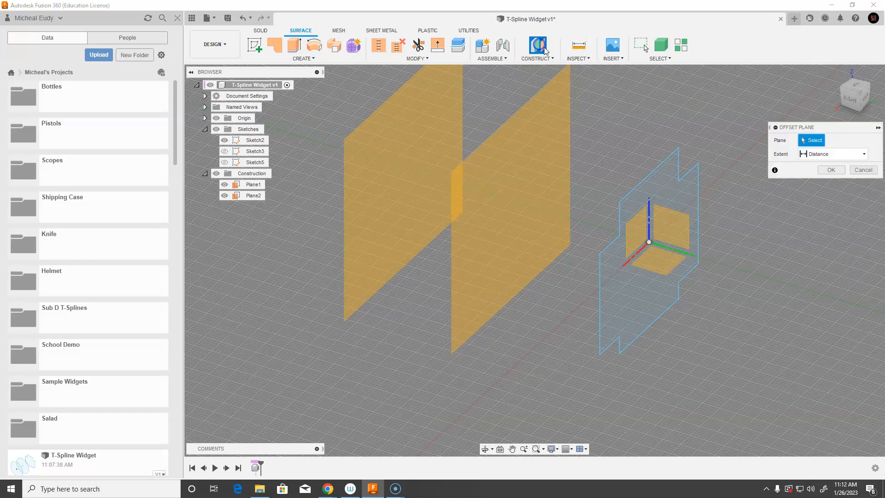
left_click(860, 171)
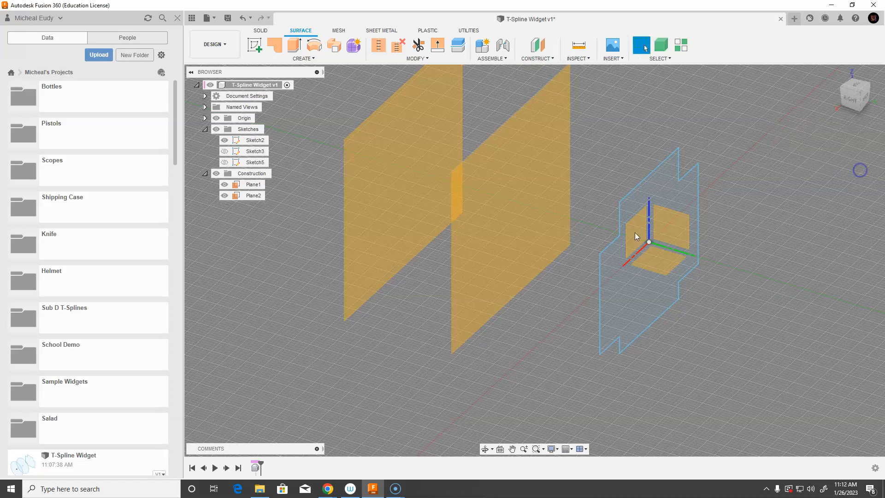
mouse_move(538, 352)
middle_mouse_down("shift")
mouse_move(495, 314)
mouse_move(627, 185)
mouse_move(598, 222)
mouse_move(537, 212)
mouse_move(625, 184)
mouse_move(624, 176)
mouse_move(580, 179)
mouse_move(551, 168)
mouse_move(634, 96)
mouse_move(621, 96)
middle_mouse_up("shift")
left_click(550, 59)
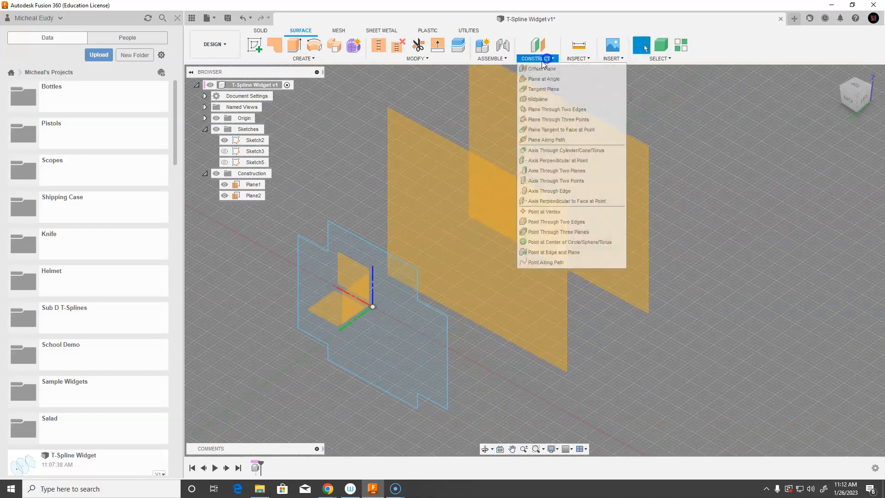
left_click(544, 70)
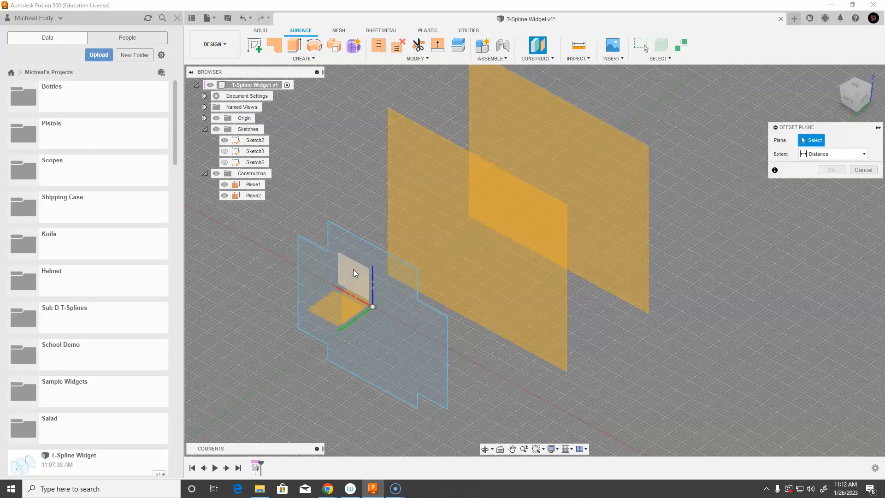
left_click(361, 285)
left_click_drag(365, 319, 472, 280)
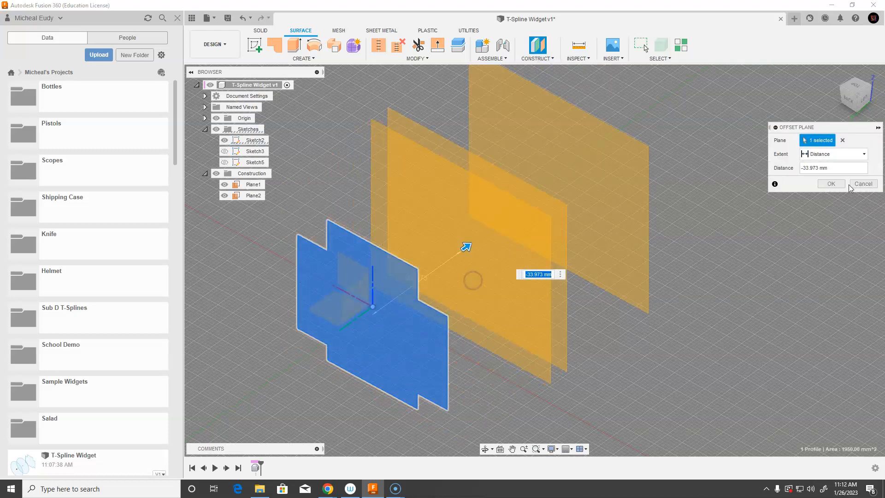
left_click(857, 184)
Show Sketch3 and examine the circle and construction planes from several views, including the back view
mouse_move(503, 360)
middle_mouse_down("shift")
mouse_move(435, 377)
mouse_move(546, 310)
middle_mouse_up("shift")
left_click(224, 151)
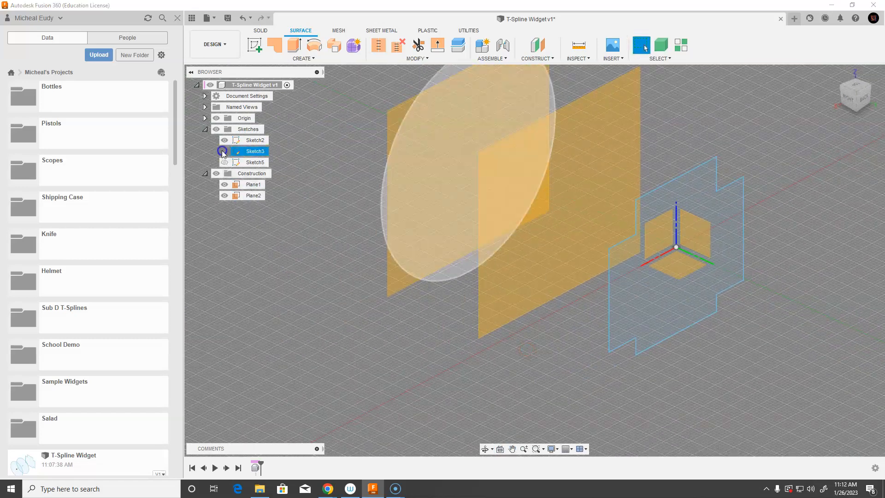
middle_click_drag(524, 249, 515, 278)
mouse_move(515, 278)
middle_mouse_down("shift")
mouse_move(548, 273)
mouse_move(526, 276)
middle_mouse_up("shift")
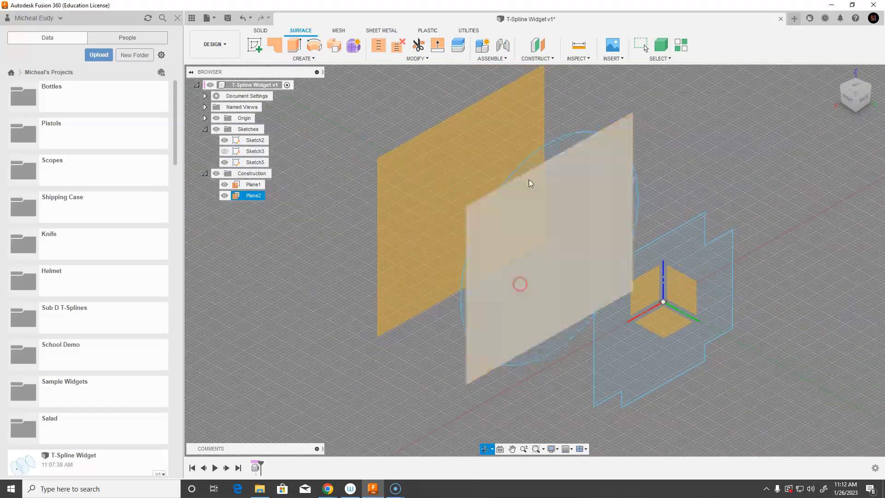
middle_click_drag(606, 329, 559, 314, "shift")
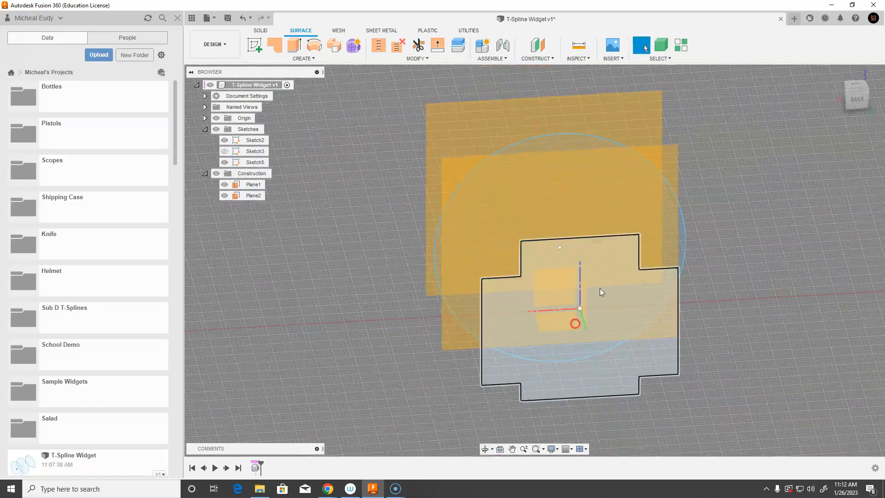
left_click(856, 103)
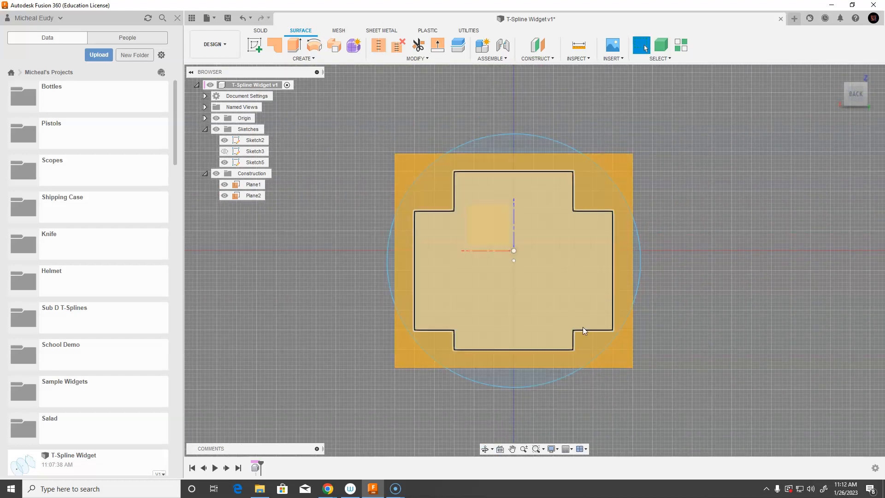
middle_click_drag(430, 248, 642, 143, "shift")
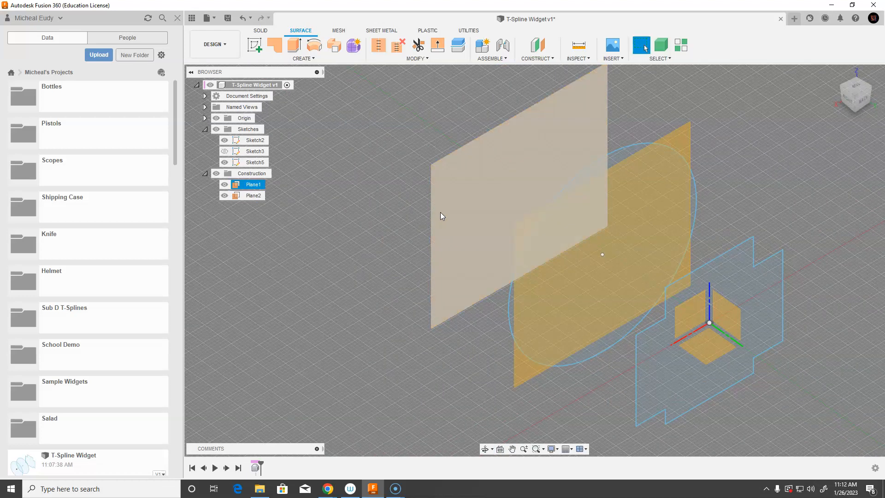
left_click(575, 157)
left_click(407, 207)
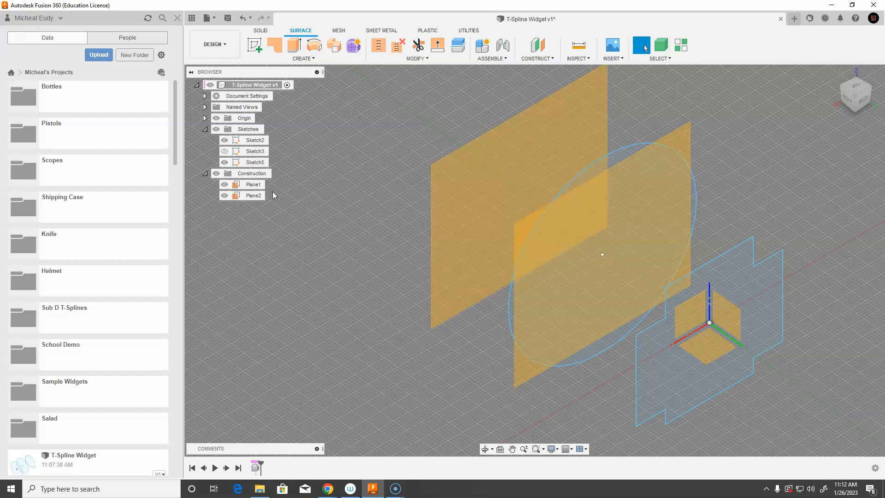
Start a new sketch on Plane1 and keep Plane1 visible
left_click(478, 178)
left_click(460, 176)
left_click(254, 45)
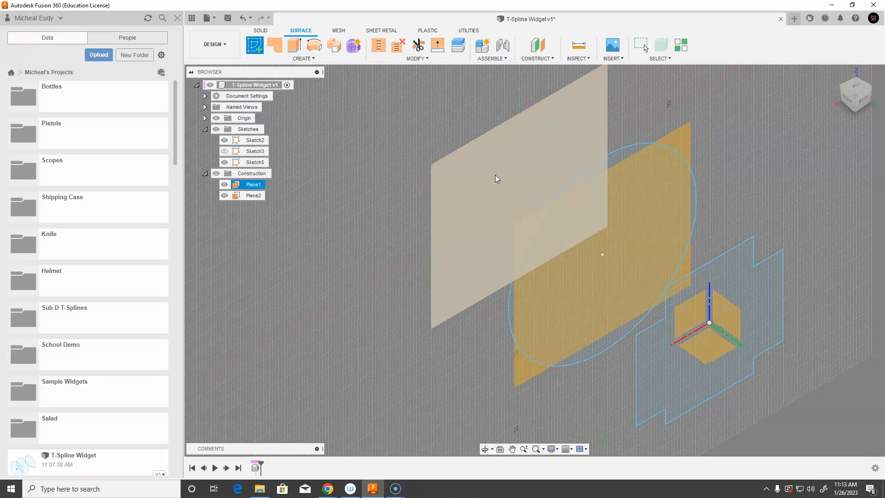
left_click(467, 183)
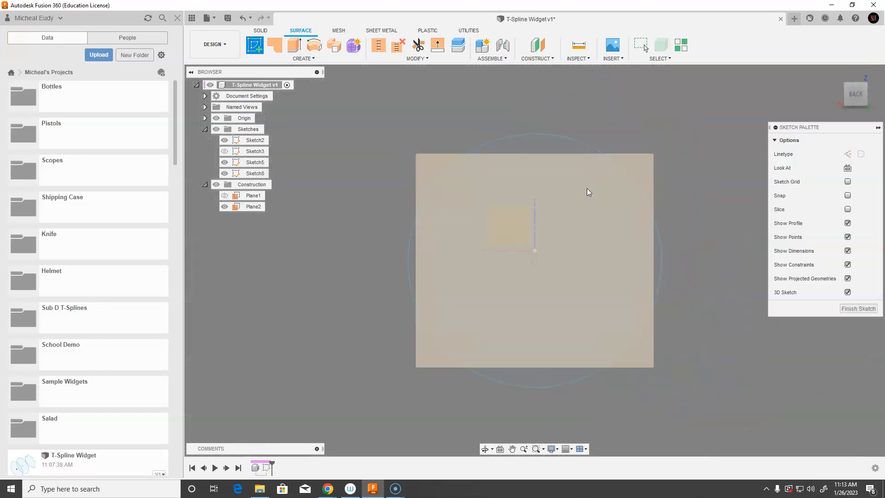
left_click(836, 74)
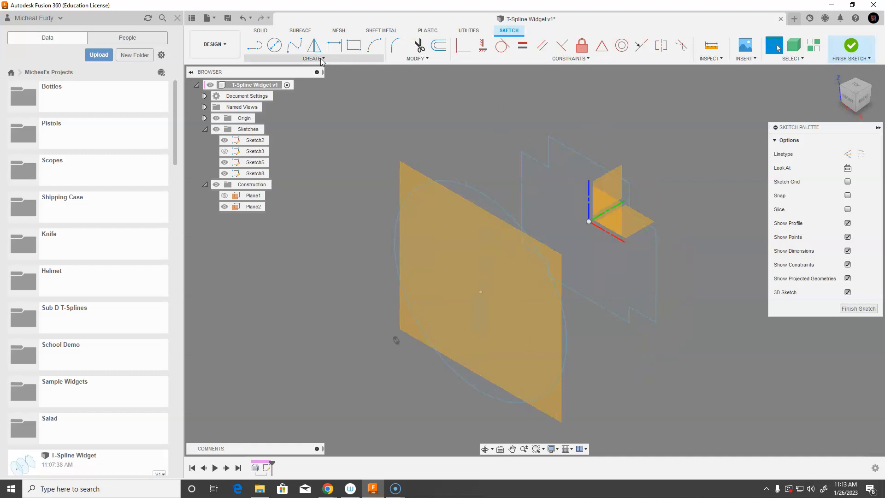
middle_click_drag(395, 339, 290, 218, "shift")
middle_click_drag(313, 181, 357, 194)
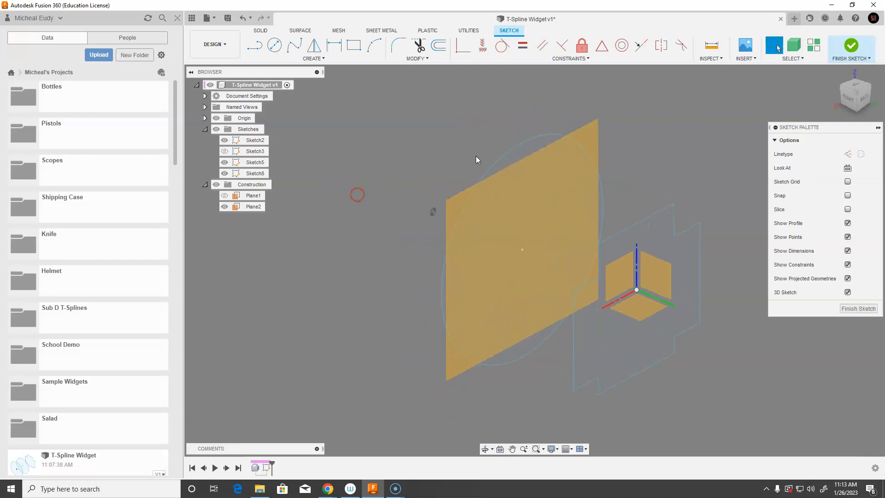
left_click(224, 195)
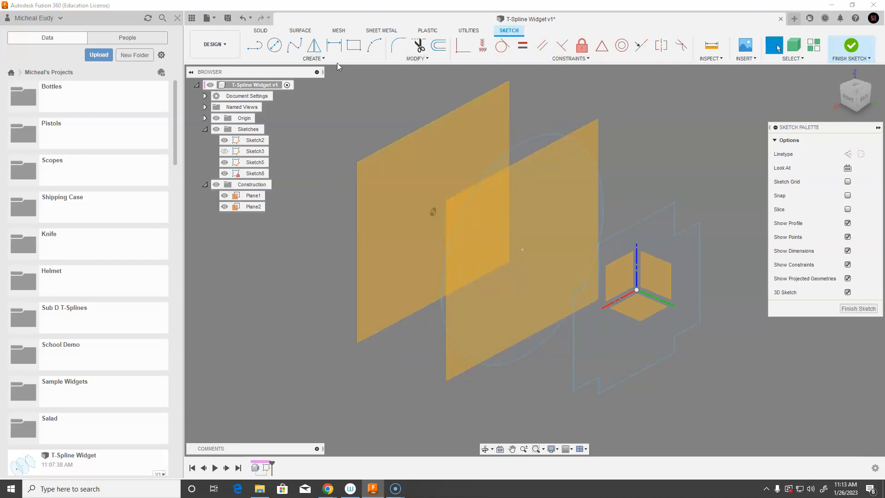
Try to project Sketch3's circle into the new sketch with the Project command
left_click(322, 59)
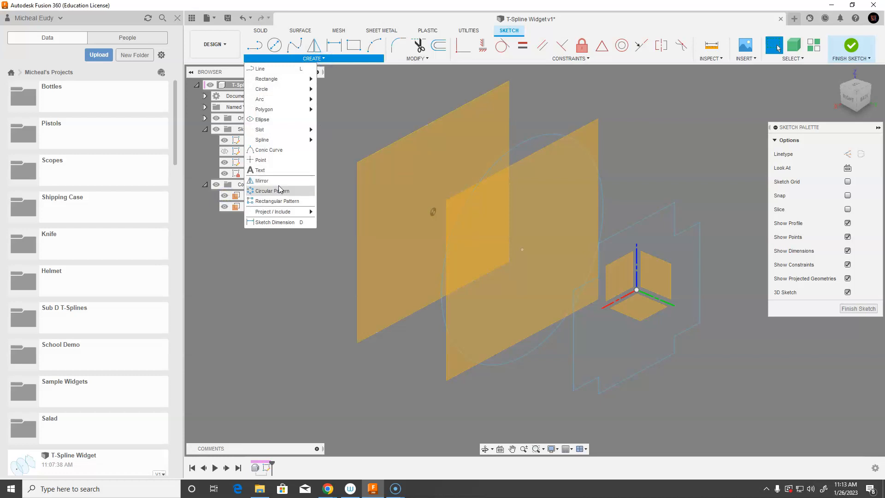
mouse_move(281, 213)
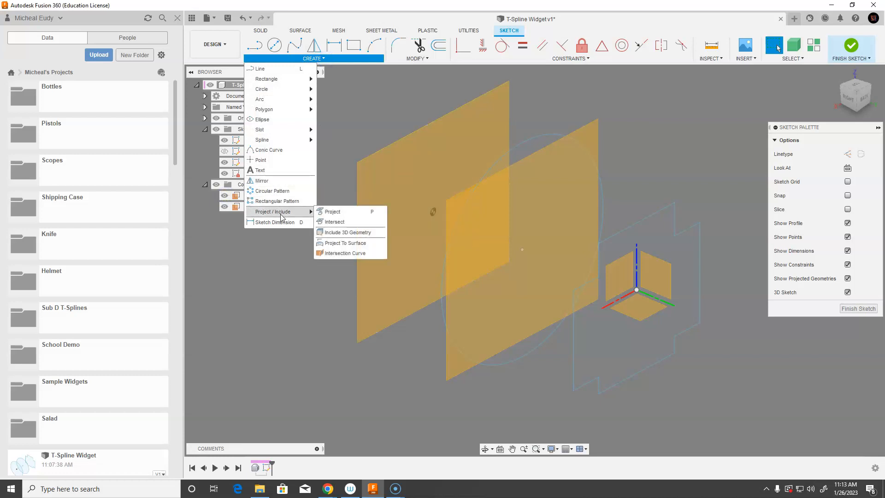
left_click(333, 212)
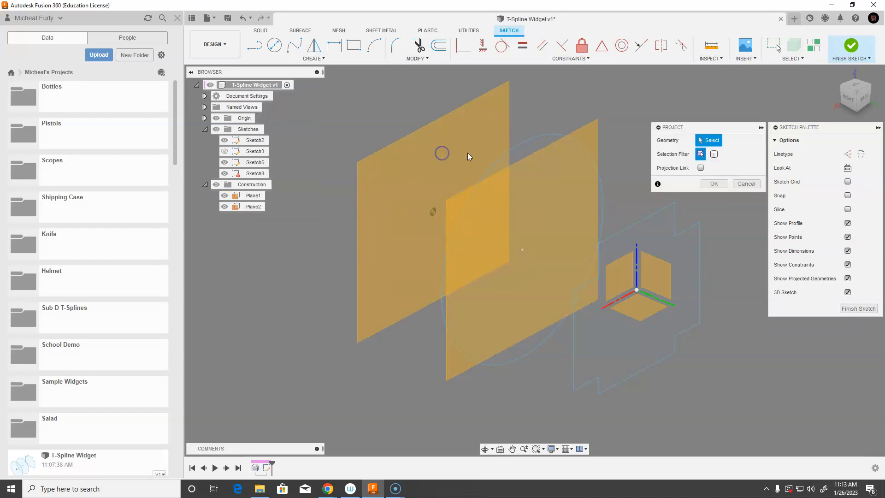
left_click(562, 137)
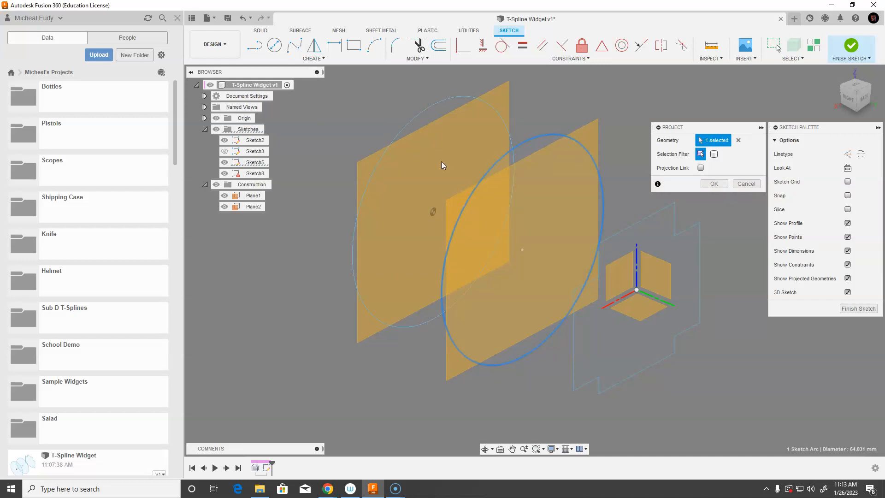
left_click(746, 184)
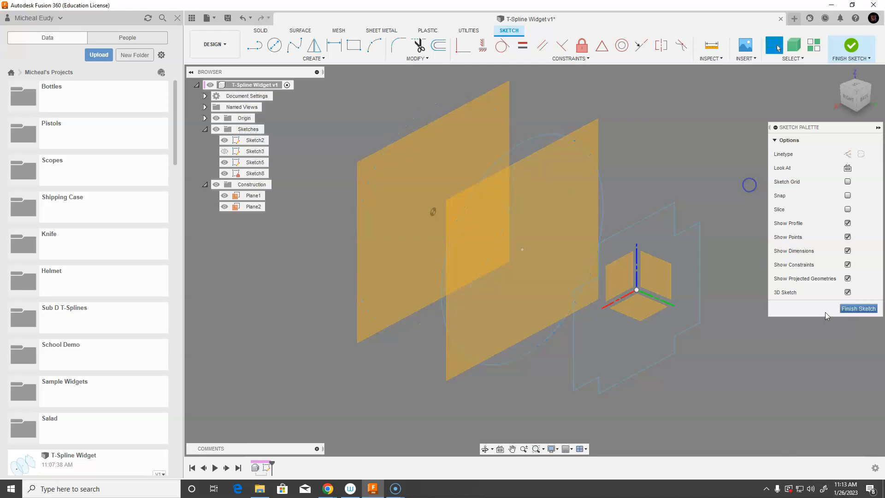
Finish the new sketch and delete it from the browser
left_click(852, 309)
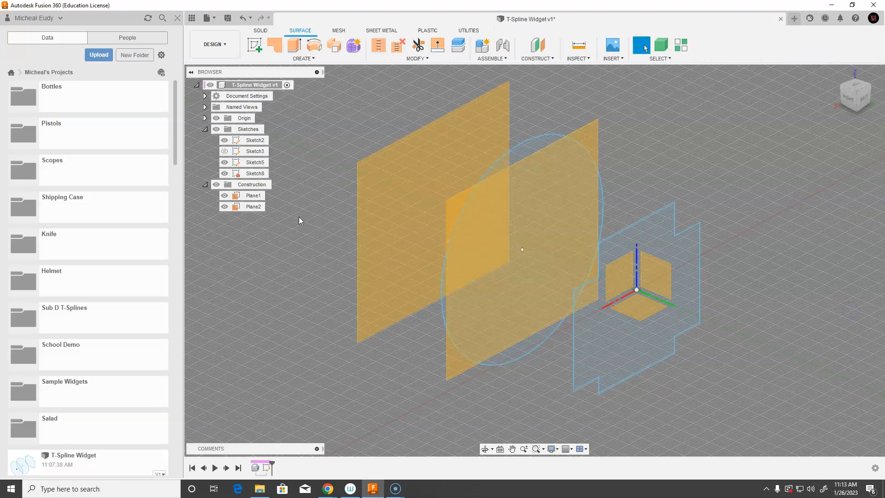
right_click(254, 176)
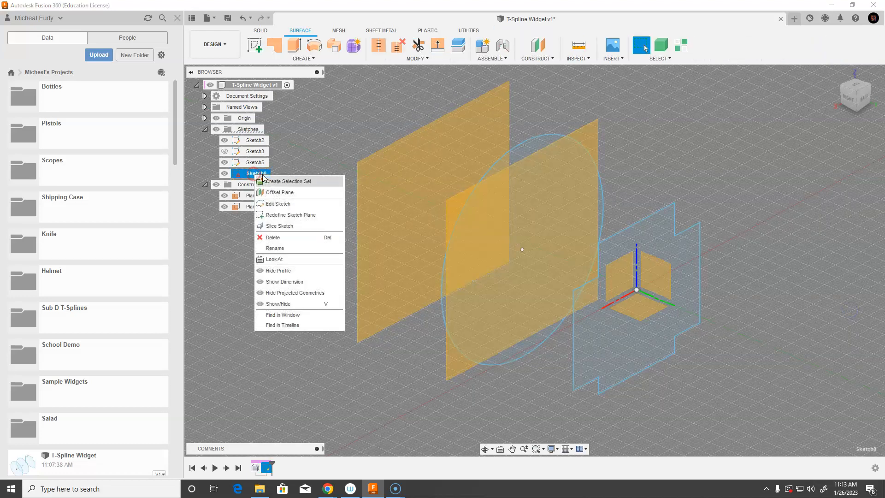
left_click(275, 237)
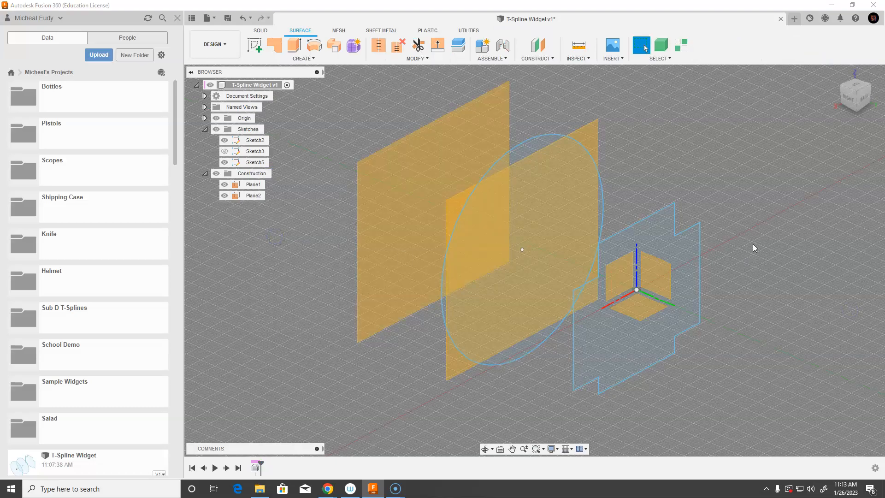
Show Sketch3 so the circles on both construction planes are displayed
left_click(224, 151)
mouse_move(720, 239)
middle_mouse_down("shift")
mouse_move(789, 213)
mouse_move(763, 231)
mouse_move(772, 239)
mouse_move(778, 229)
mouse_move(771, 240)
middle_mouse_up("shift")
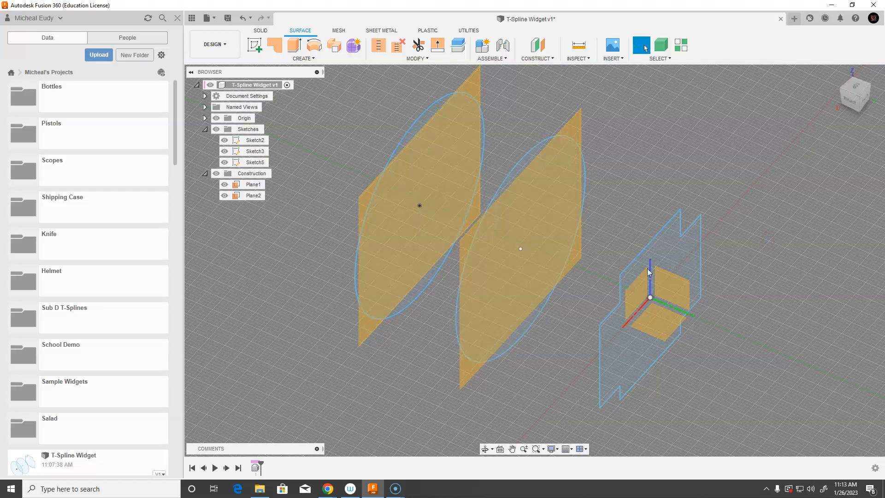
mouse_move(278, 225)
middle_mouse_down("shift")
mouse_move(306, 197)
mouse_move(292, 201)
middle_mouse_up("shift")
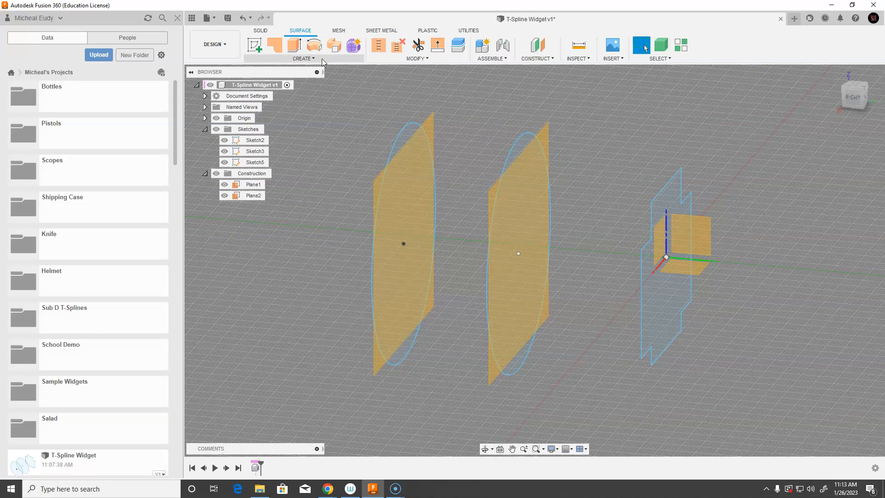
Enter the Form workspace and try lofting the widget profile through both circles, then cancel the loft
left_click(353, 46)
left_click(334, 45)
middle_click_drag(545, 272, 568, 275, "shift")
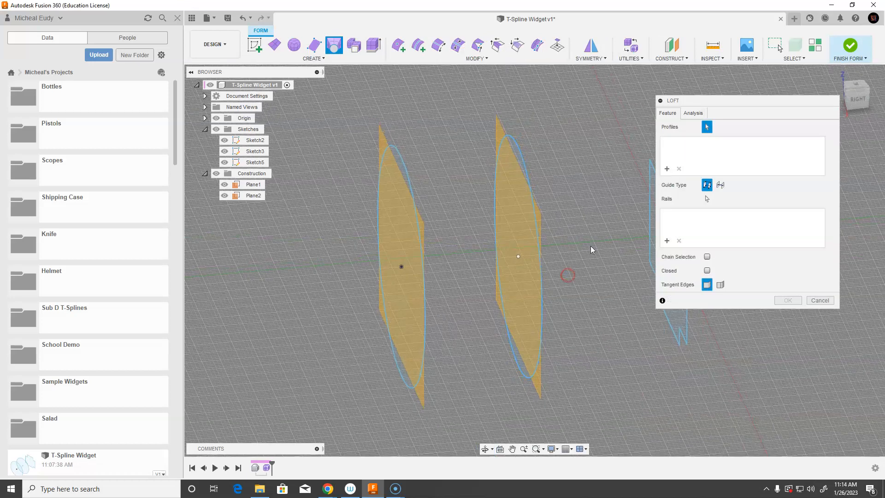
left_click_drag(680, 102, 724, 102)
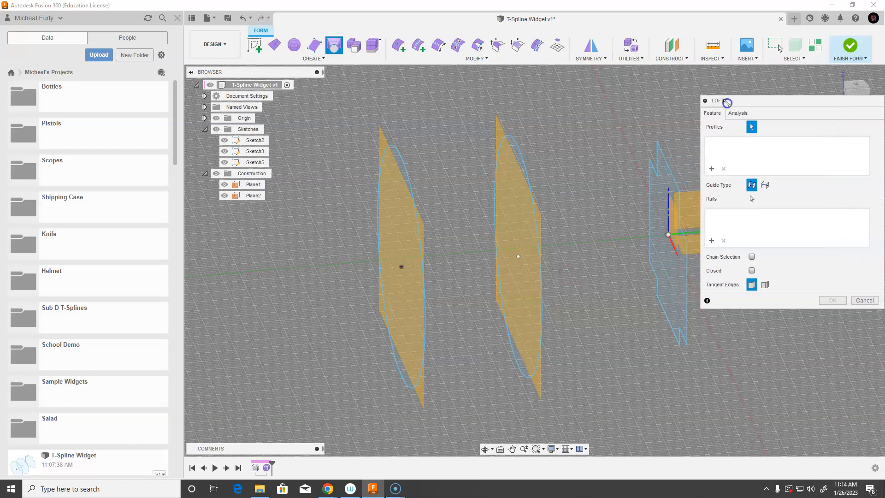
left_click(215, 173)
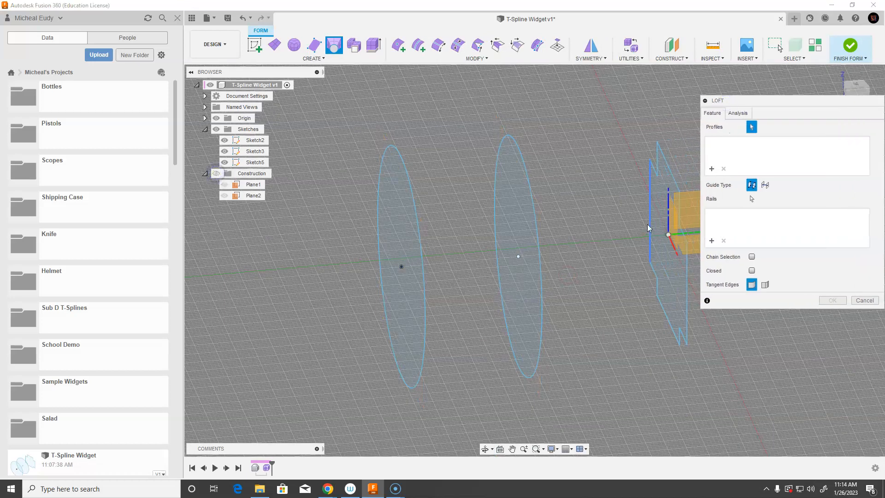
left_click(658, 219)
left_click(510, 220)
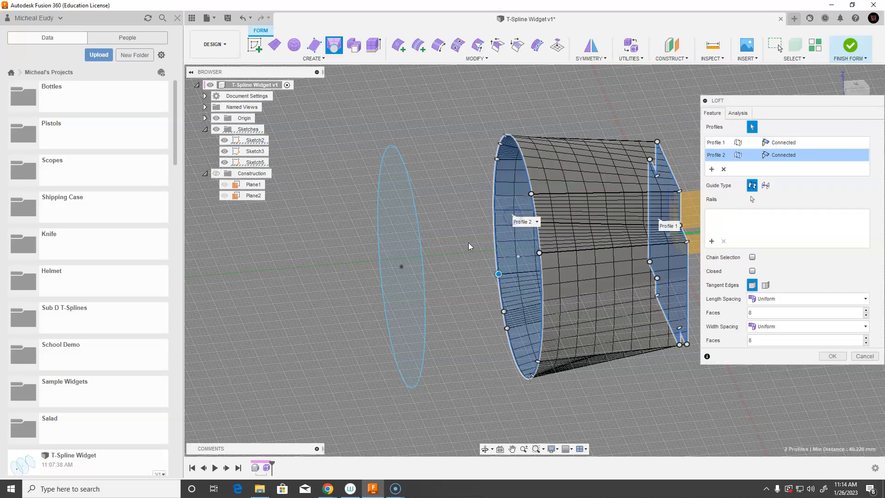
left_click(402, 219)
middle_click_drag(451, 245, 440, 223, "shift")
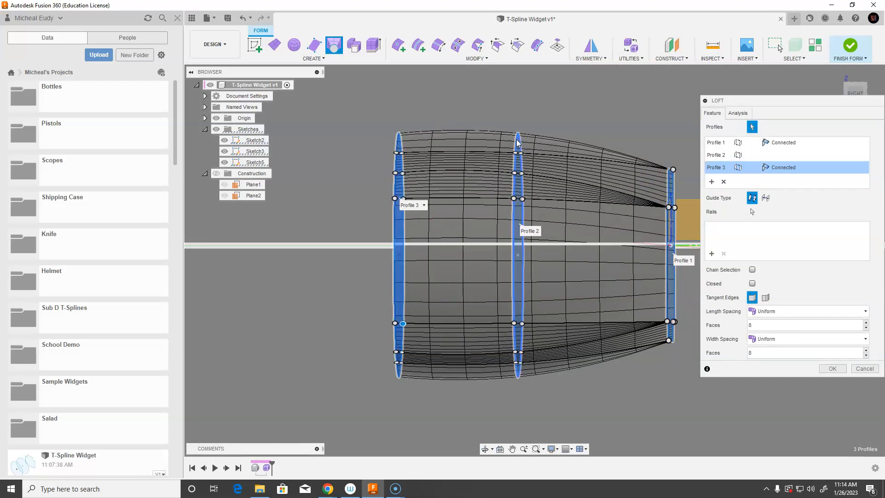
middle_click_drag(498, 206, 462, 213, "shift")
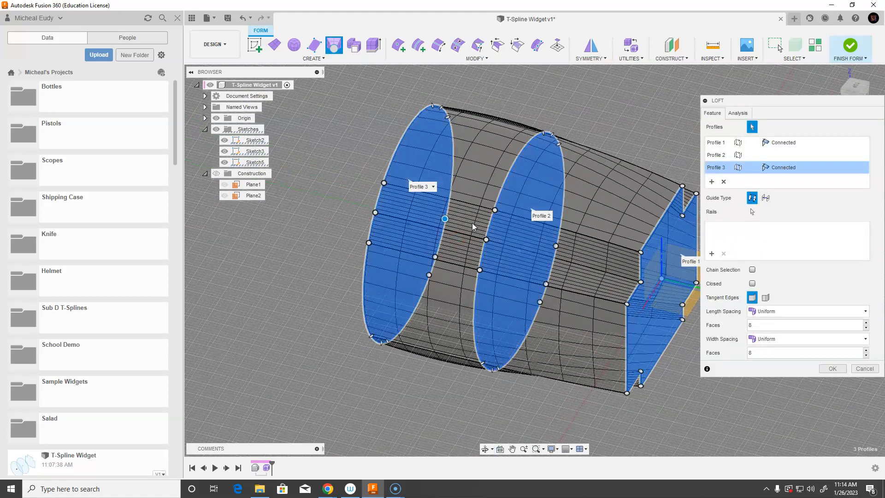
scroll(473, 226, "down", 2)
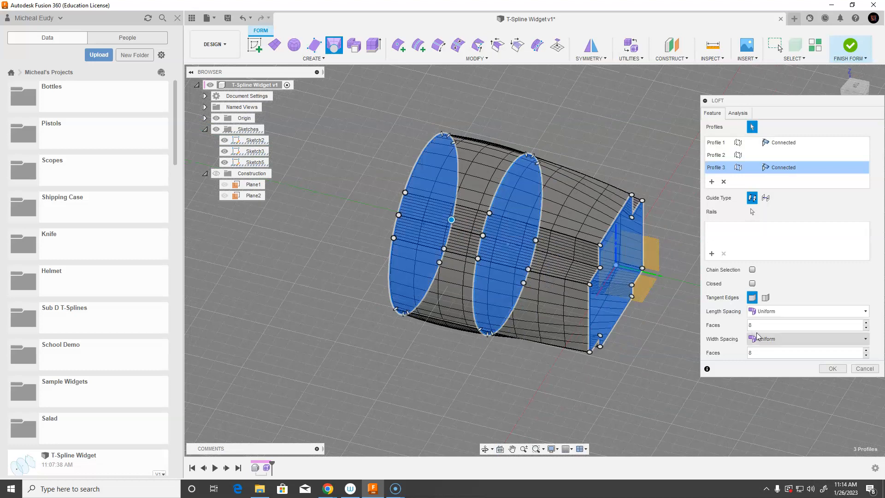
left_click(863, 368)
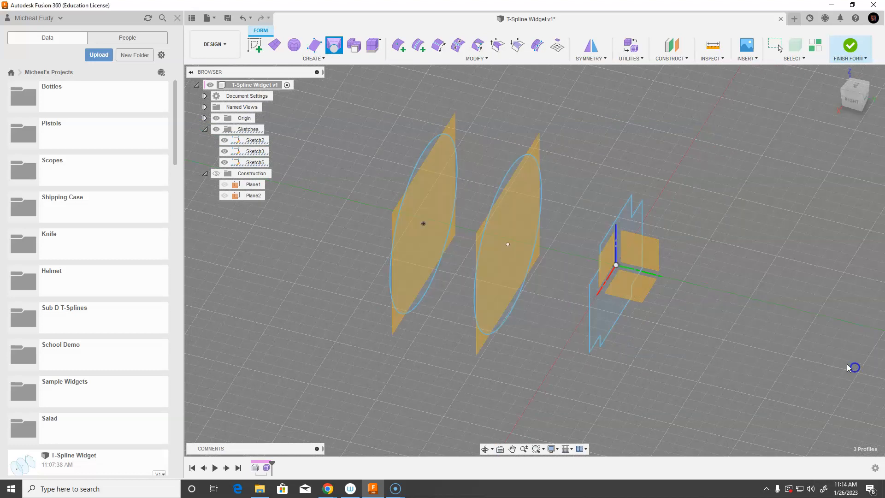
Start a new loft with origin and construction planes hidden, selecting the widget profile and the nearer circle
left_click(335, 46)
middle_click_drag(529, 292, 563, 283, "shift")
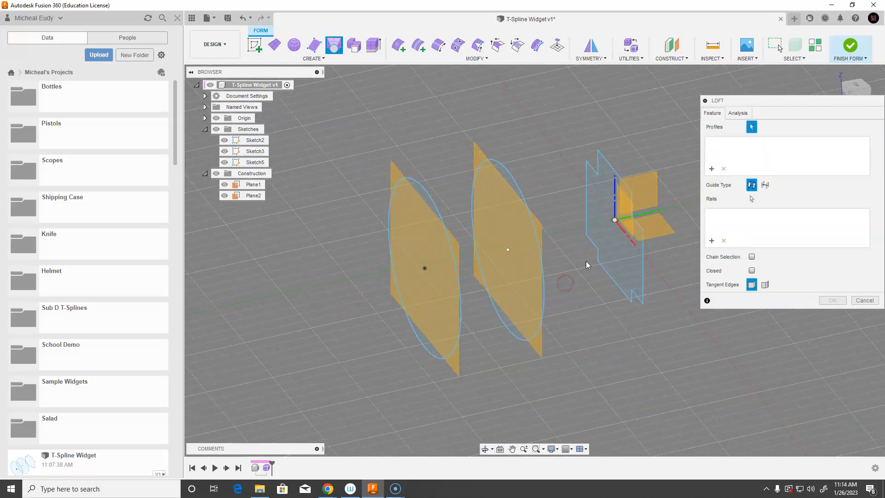
left_click(216, 173)
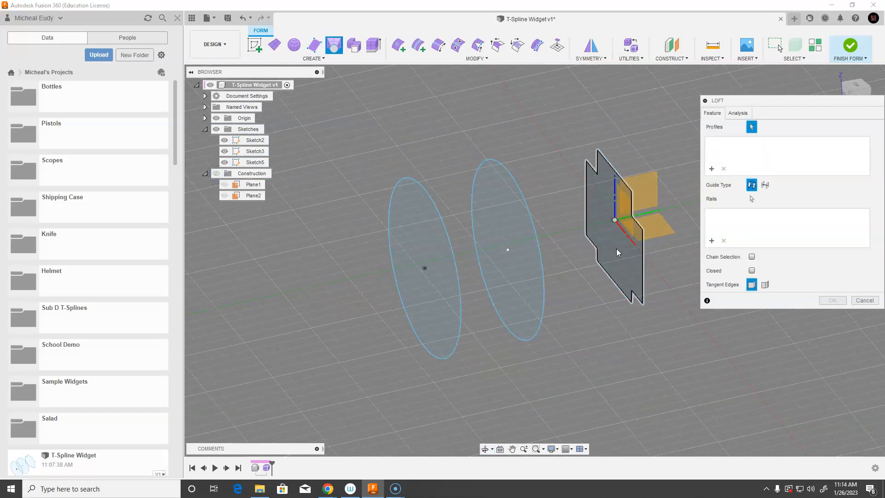
left_click(216, 118)
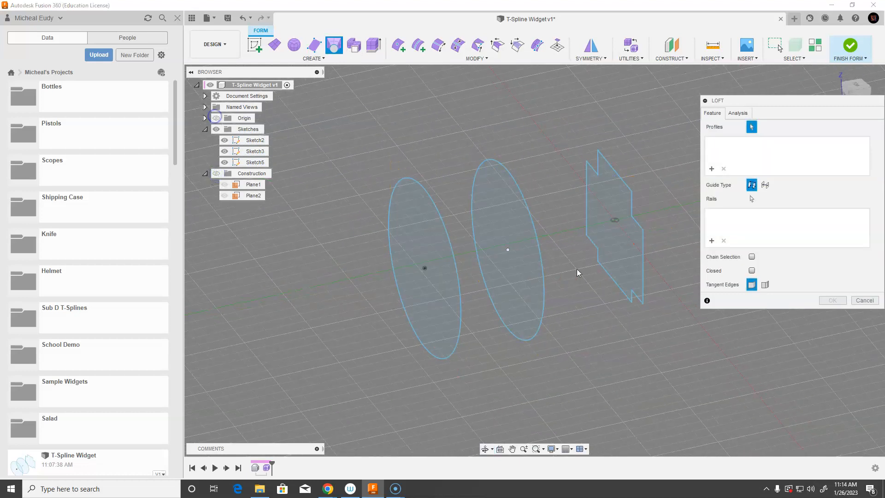
left_click(618, 251)
left_click(524, 261)
middle_click_drag(641, 341, 589, 340, "shift")
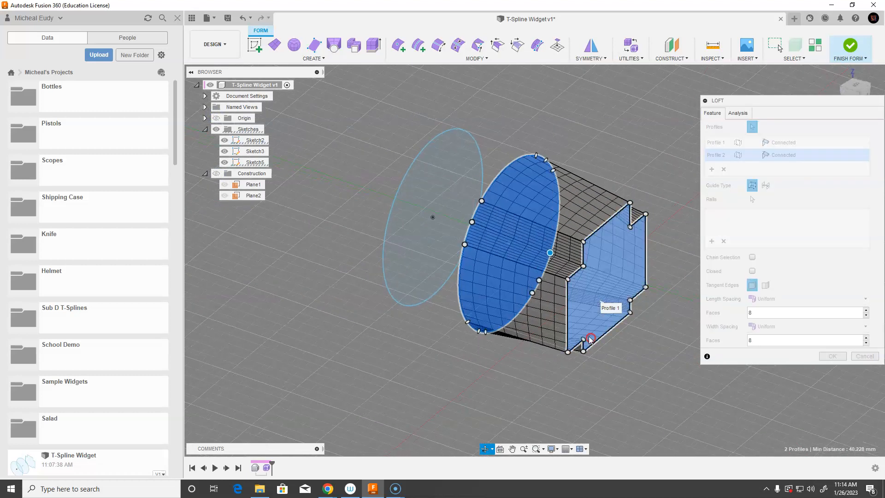
Set the loft's length and width face counts to 2 and confirm the loft
double_click(752, 312)
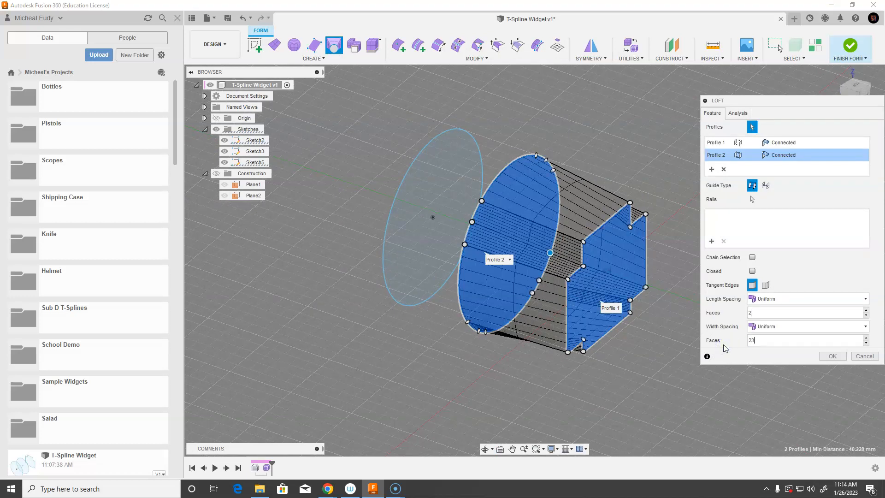
middle_click_drag(529, 310, 471, 304, "shift")
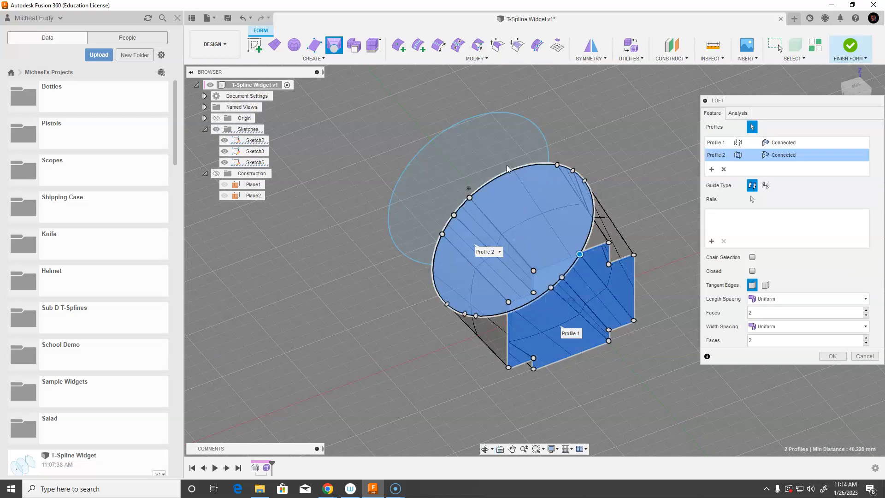
middle_click_drag(460, 300, 531, 366, "shift")
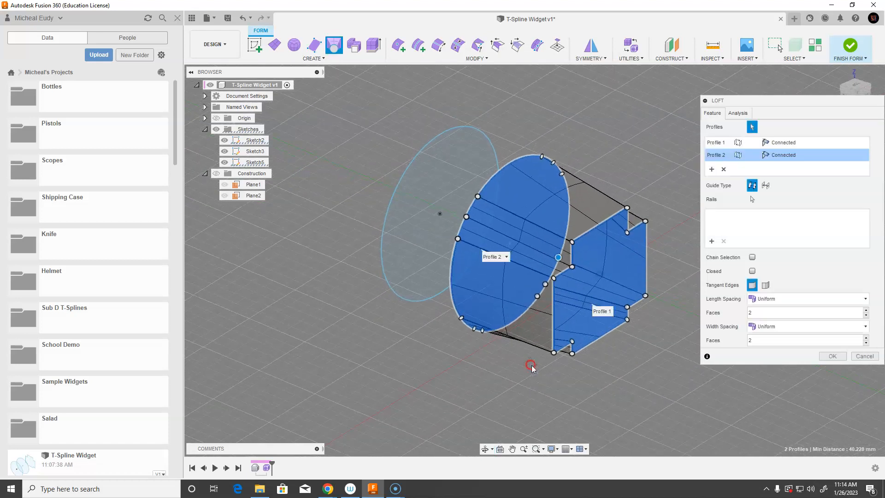
left_click(832, 356)
Delete three extra edge loops running along the upper side of the lofted form
scroll(684, 300, "up", 5)
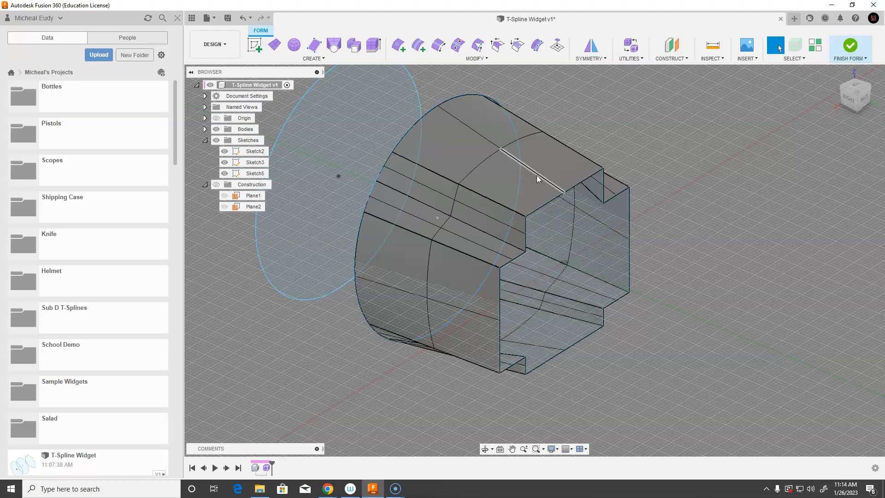
left_click(494, 219)
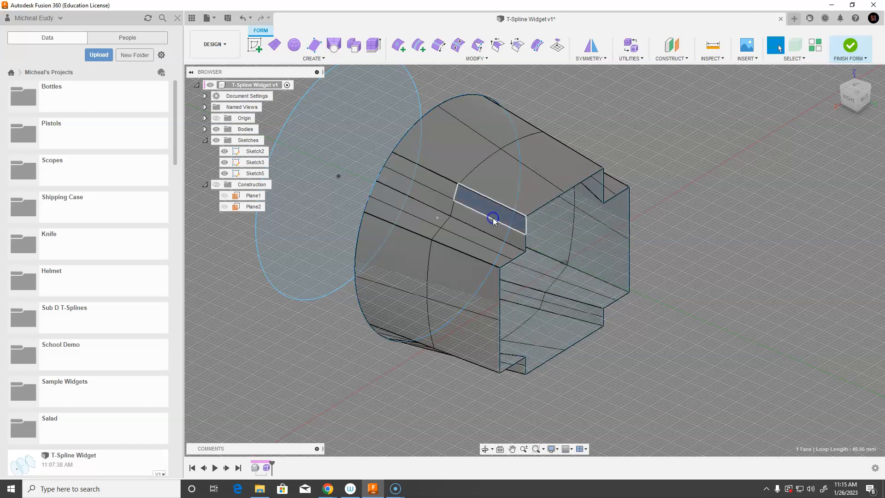
double_click(492, 217)
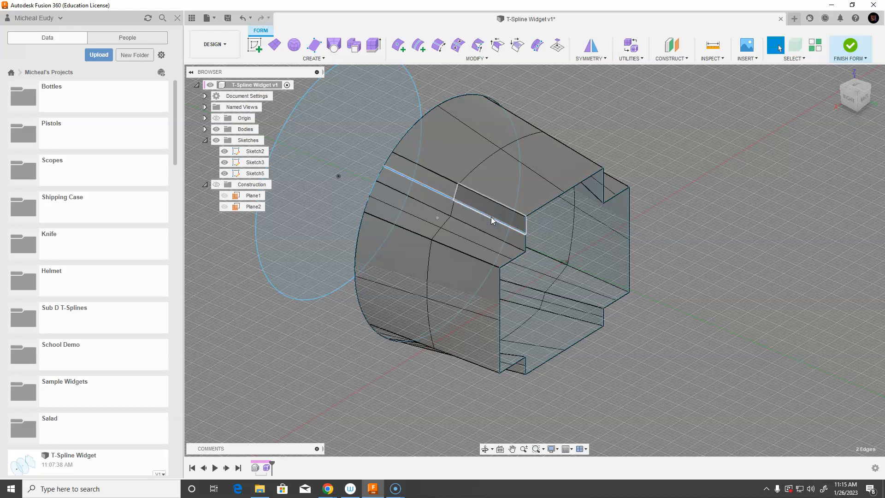
key("Delete")
double_click(474, 243)
key("Delete")
middle_click_drag(680, 227, 598, 233, "shift")
double_click(433, 223)
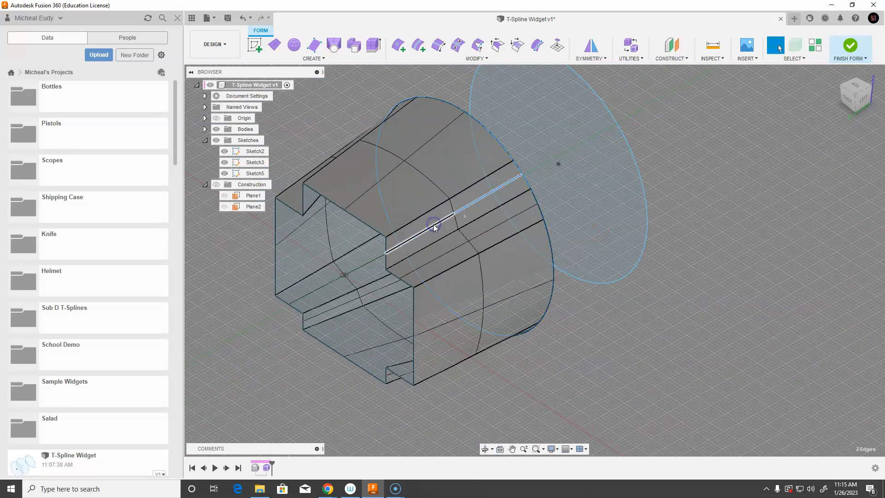
key("Delete")
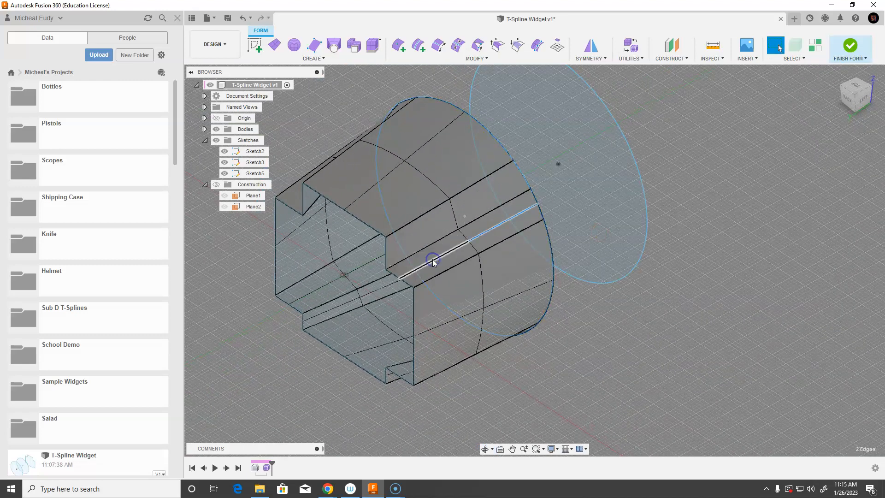
Turn off the layout grid in the viewport display settings
middle_click_drag(499, 372, 582, 323, "shift")
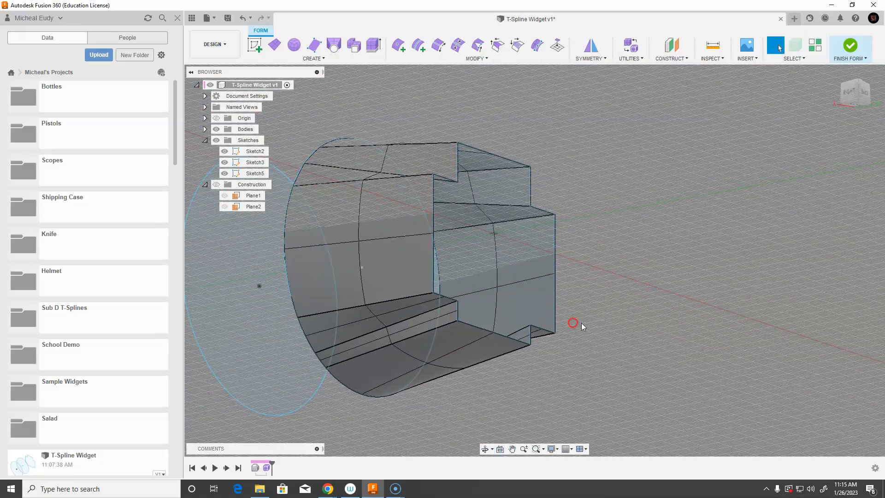
left_click(569, 449)
left_click(567, 391)
Delete the extra edge loops running along the underside of the lofted form
middle_click_drag(538, 381, 635, 331)
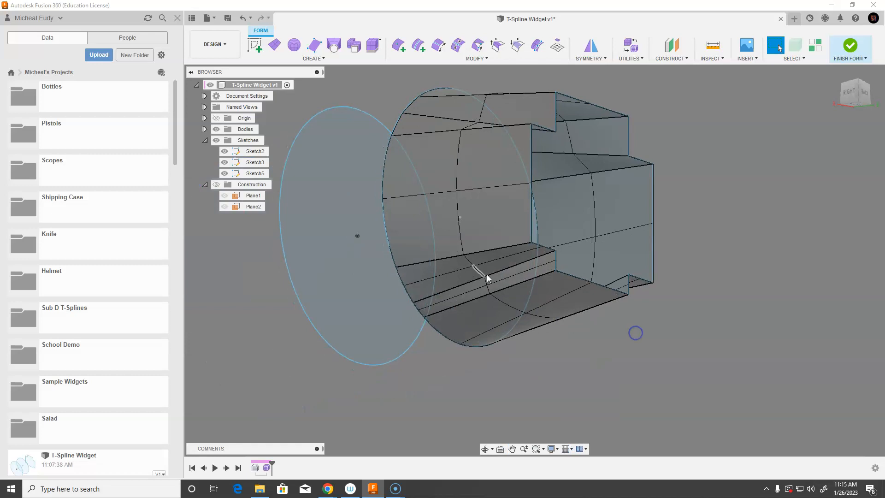
double_click(485, 261)
key("Delete")
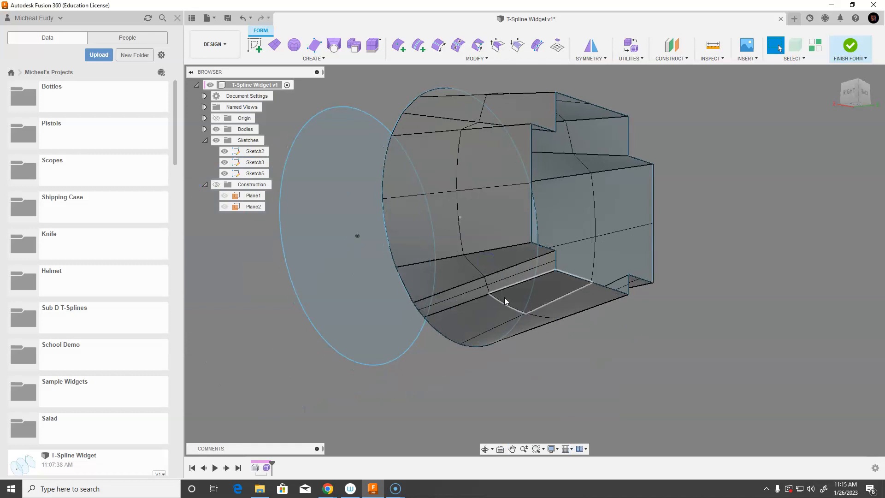
double_click(505, 281)
key("Delete")
middle_click_drag(626, 330, 552, 341, "shift")
double_click(463, 302)
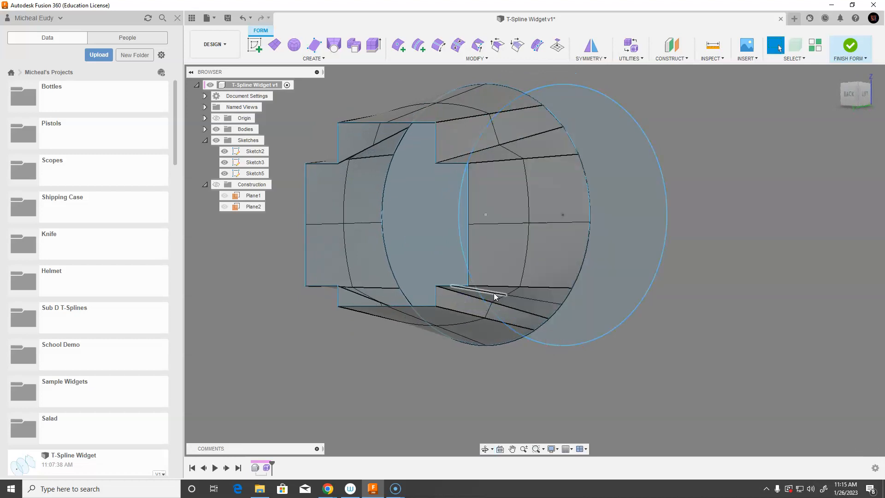
scroll(451, 392, "up", 2)
middle_click_drag(451, 392, 584, 372, "shift")
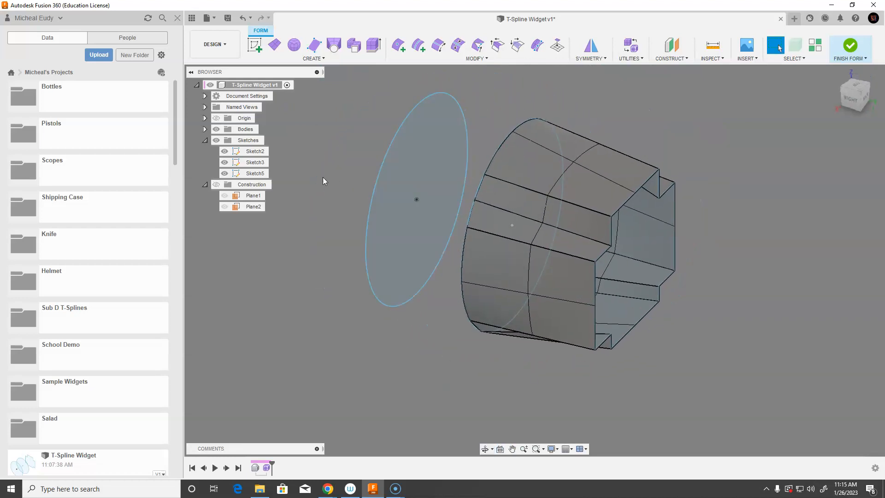
Weld the vertices of all the lofted form's bodies together with Weld Vertices
left_click(205, 129)
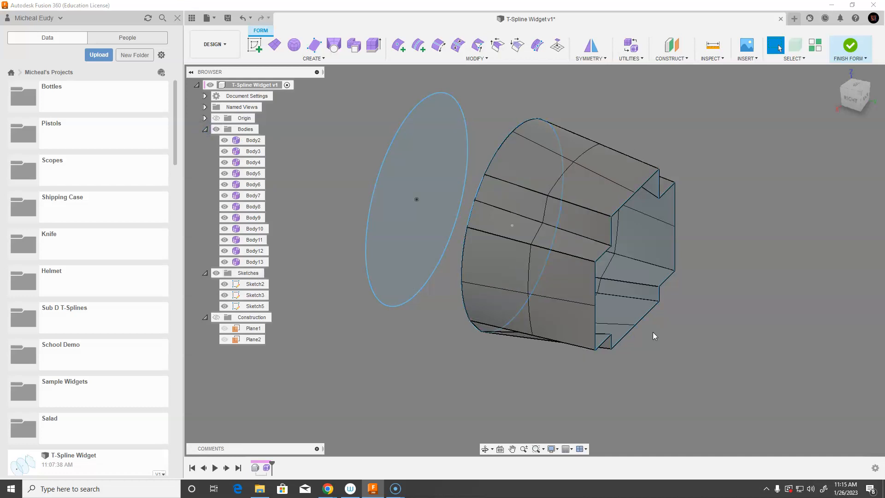
mouse_move(682, 312)
middle_mouse_down()
mouse_move(659, 302)
mouse_move(686, 278)
mouse_move(665, 269)
mouse_move(673, 277)
middle_mouse_up()
right_click(691, 221)
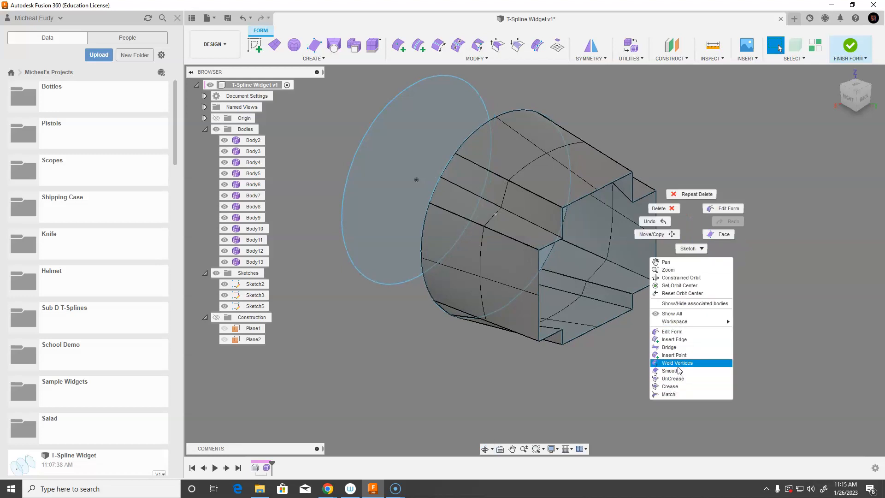
left_click(678, 363)
left_click_drag(727, 389, 387, 107)
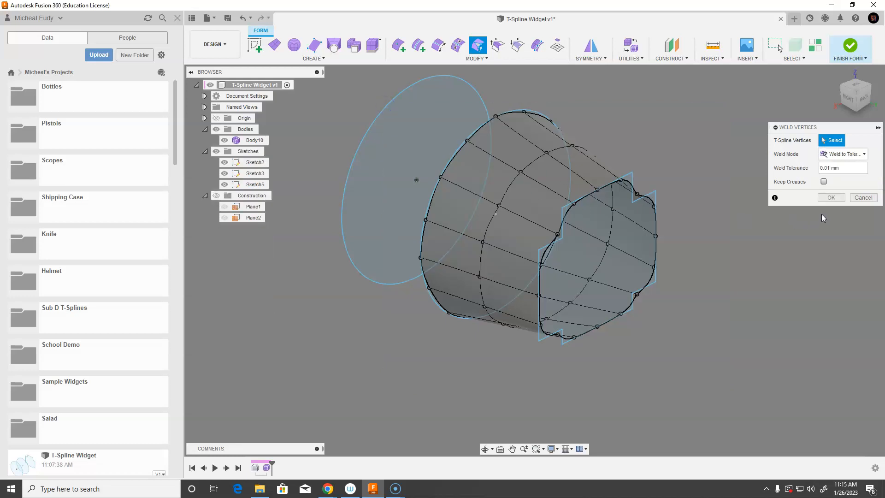
left_click(829, 198)
Crease the edges along the widget-shaped end and its notches with the Crease command
mouse_move(630, 316)
middle_mouse_down("shift")
mouse_move(617, 321)
mouse_move(626, 322)
mouse_move(684, 262)
mouse_move(672, 262)
mouse_move(690, 278)
middle_mouse_up("shift")
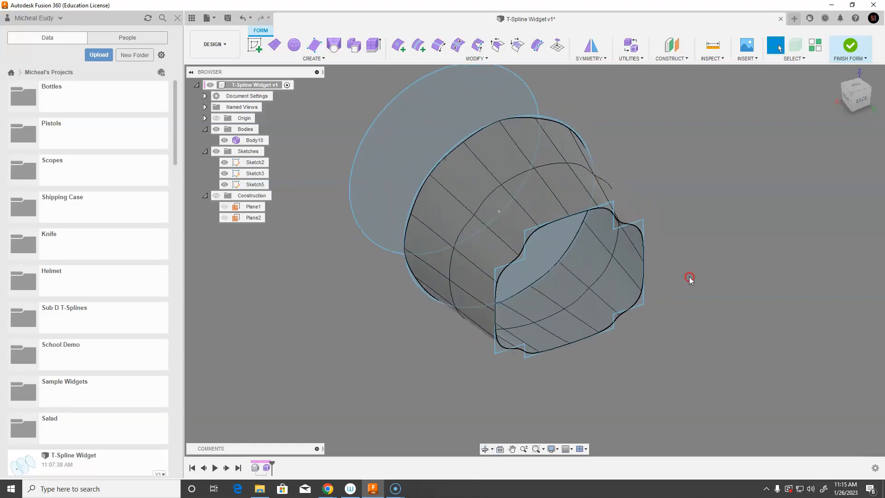
right_click(529, 215)
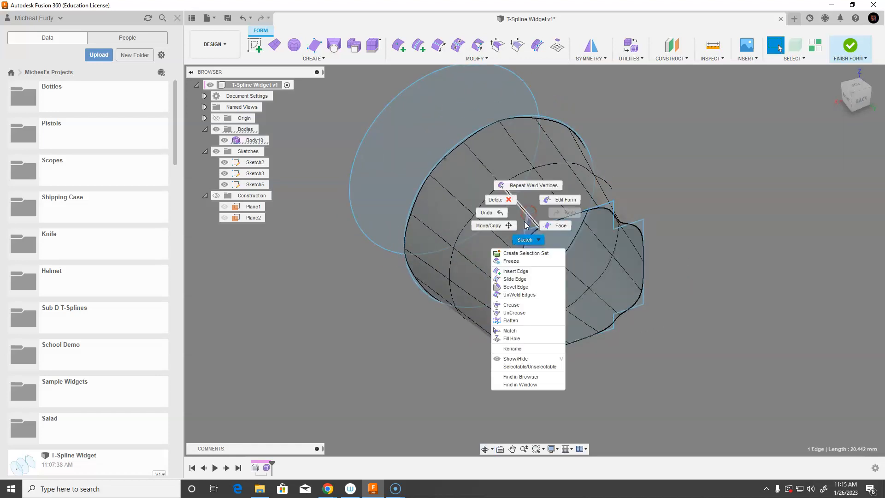
left_click(524, 305)
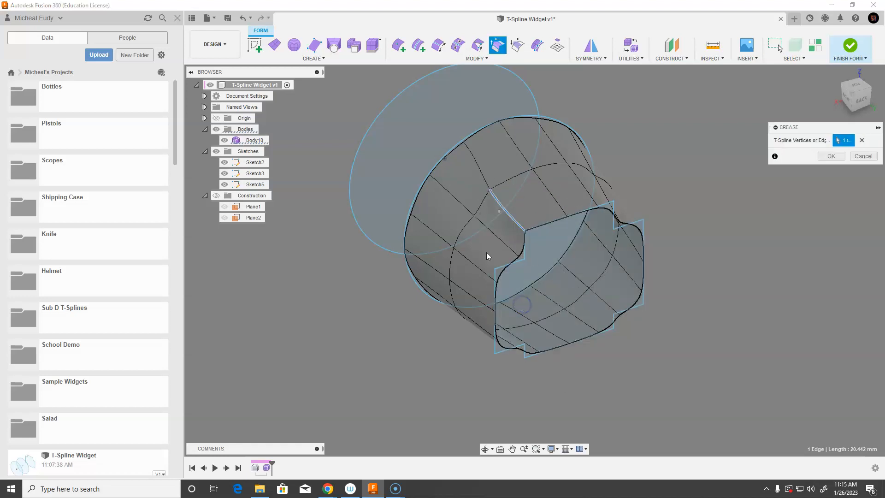
left_click(476, 267)
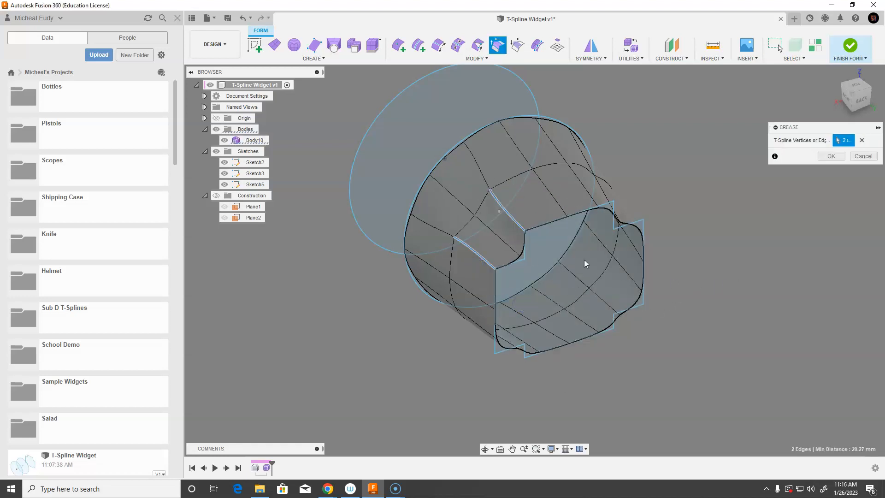
left_click(510, 249)
middle_click_drag(729, 261, 496, 223, "shift")
left_click(494, 223)
left_click(502, 259)
left_click(518, 296)
middle_click_drag(565, 356, 553, 292, "shift")
left_click(533, 214)
left_click(513, 239)
middle_click_drag(399, 311, 461, 311, "shift")
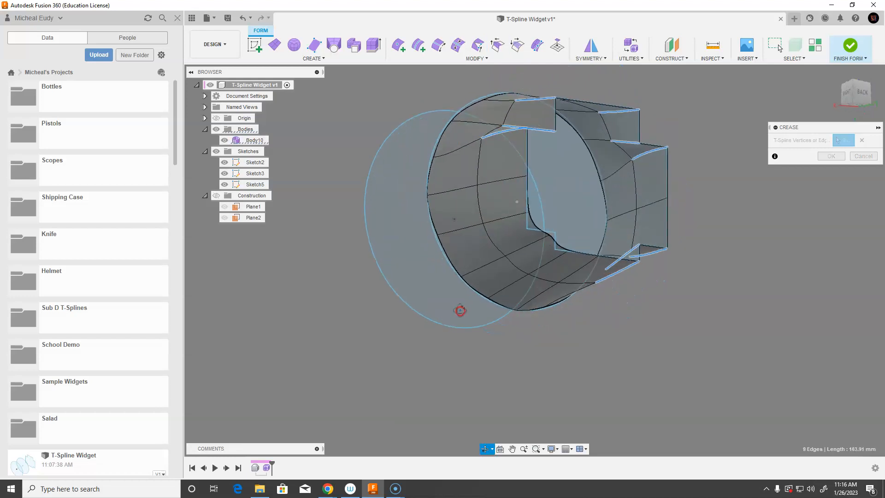
left_click(544, 264)
left_click(526, 237)
left_click(526, 227)
left_click(829, 156)
Inspect the lofted form from several angles in box and smooth display modes
middle_click_drag(748, 214, 695, 269, "shift")
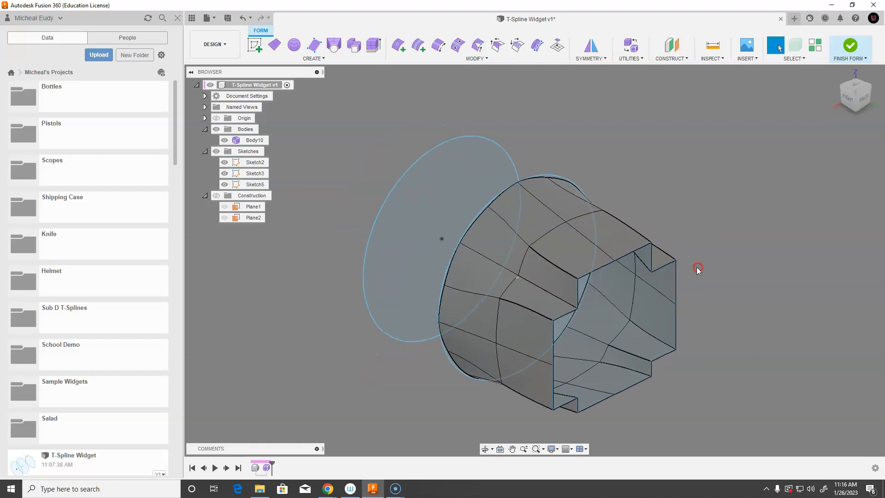
left_click(586, 256)
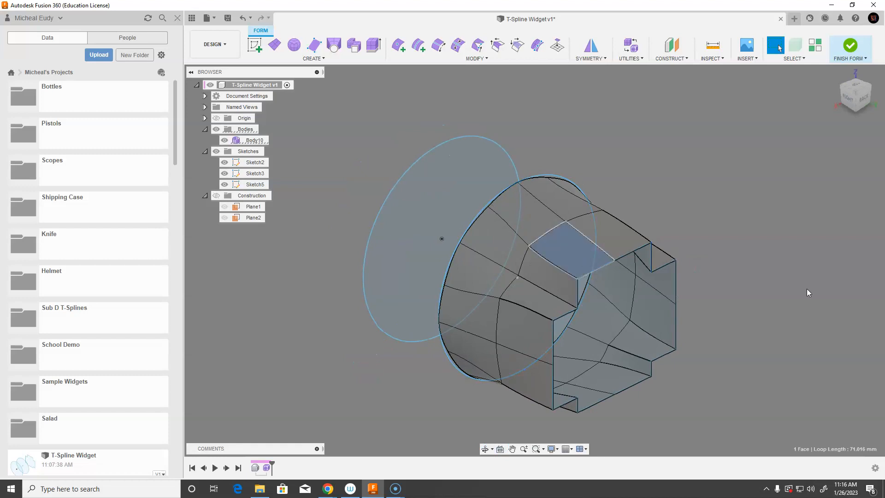
key("alt+1")
left_click(756, 275)
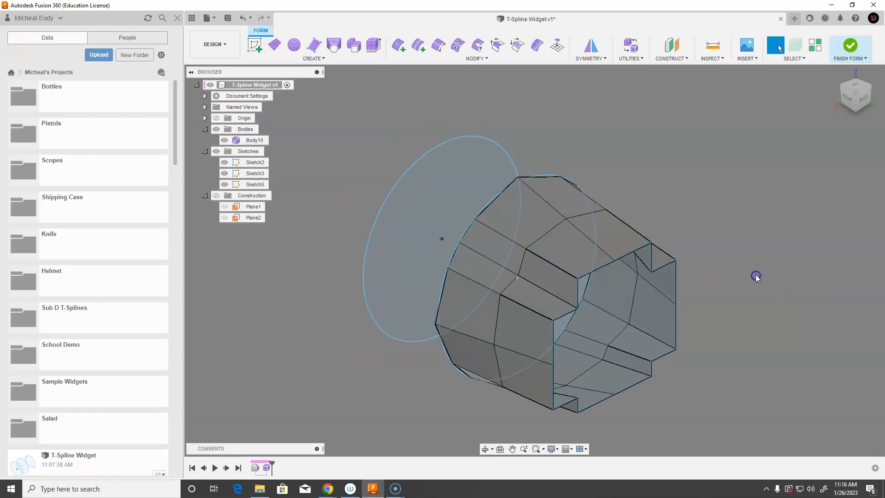
mouse_move(642, 336)
middle_mouse_down()
mouse_move(621, 340)
mouse_move(656, 314)
mouse_move(555, 298)
mouse_move(547, 245)
mouse_move(602, 249)
mouse_move(668, 286)
mouse_move(667, 298)
middle_mouse_up()
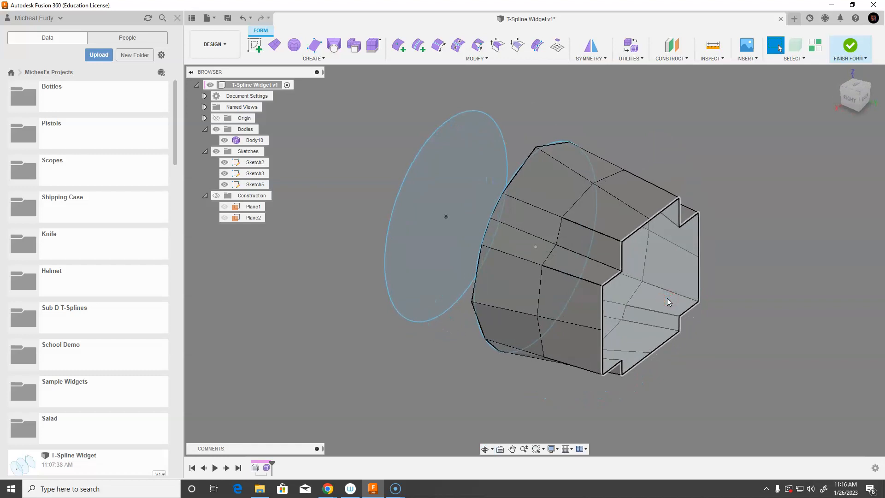
key("alt+3")
mouse_move(468, 336)
middle_mouse_down("shift")
mouse_move(486, 360)
mouse_move(464, 355)
mouse_move(520, 365)
mouse_move(476, 379)
middle_mouse_up("shift")
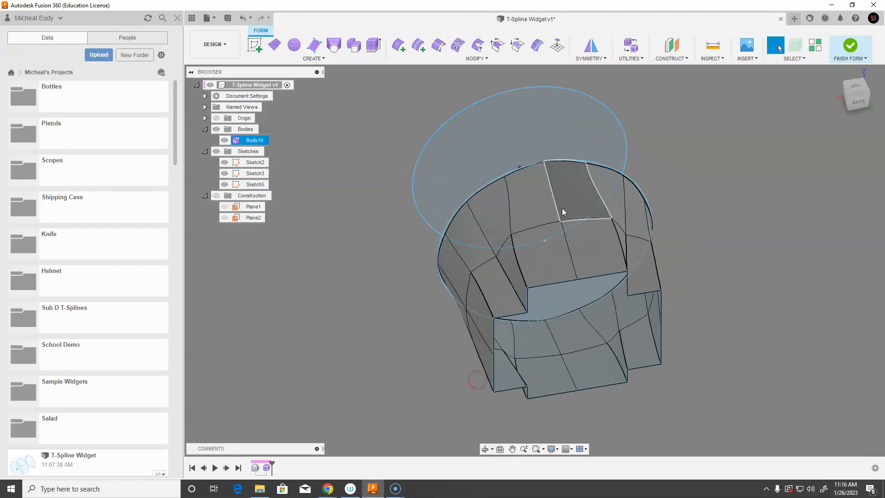
scroll(668, 211, "up", 5)
scroll(671, 230, "up", 3)
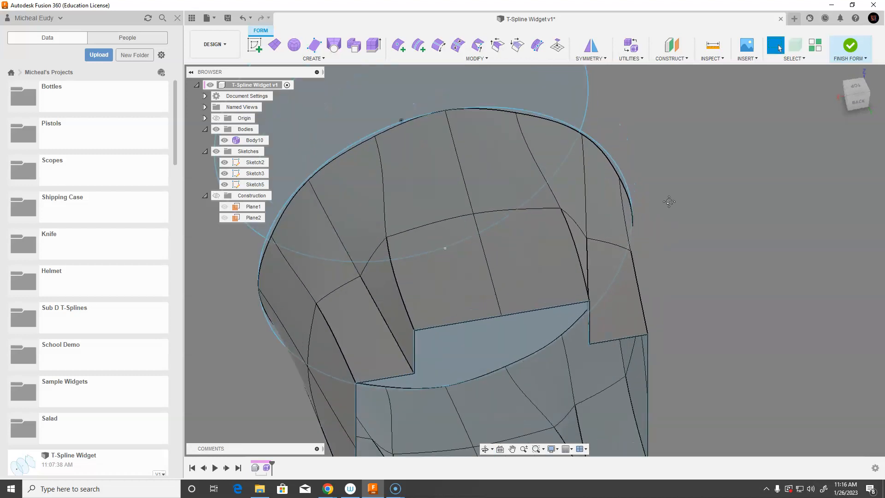
middle_click_drag(669, 199, 772, 263)
middle_click_drag(413, 251, 420, 232, "shift")
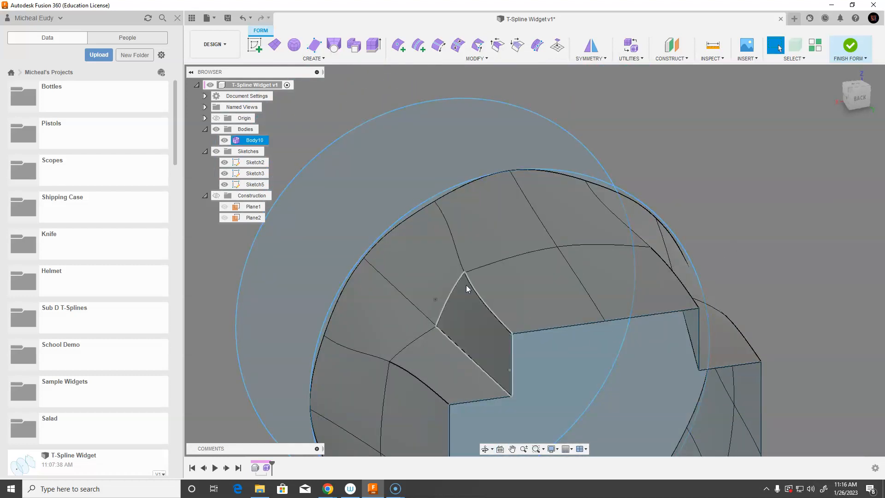
scroll(478, 277, "down", 4)
middle_click_drag(477, 292, 521, 226)
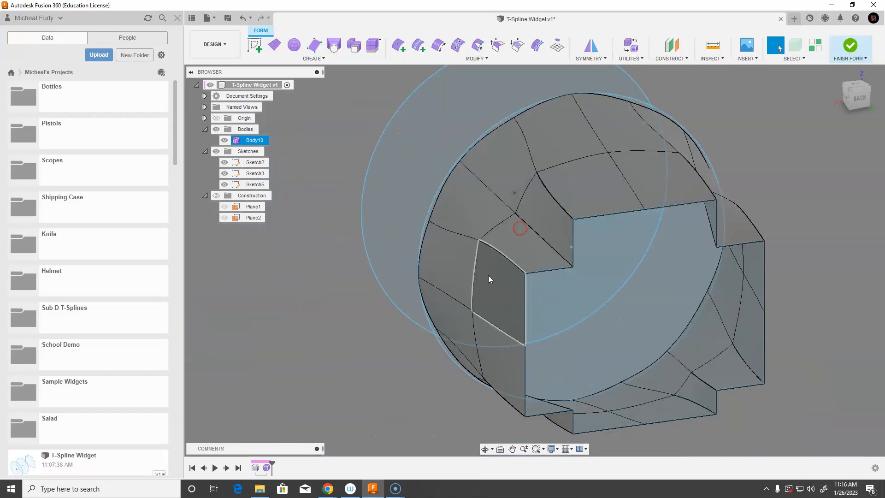
scroll(489, 273, "down", 2)
scroll(492, 273, "up", 1)
scroll(494, 273, "down", 1)
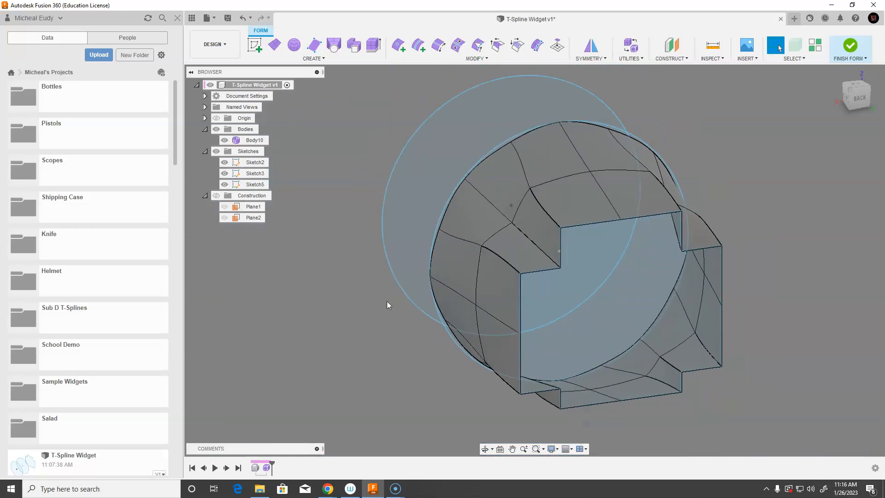
mouse_move(363, 321)
middle_mouse_down("shift")
mouse_move(356, 312)
mouse_move(428, 323)
middle_mouse_up("shift")
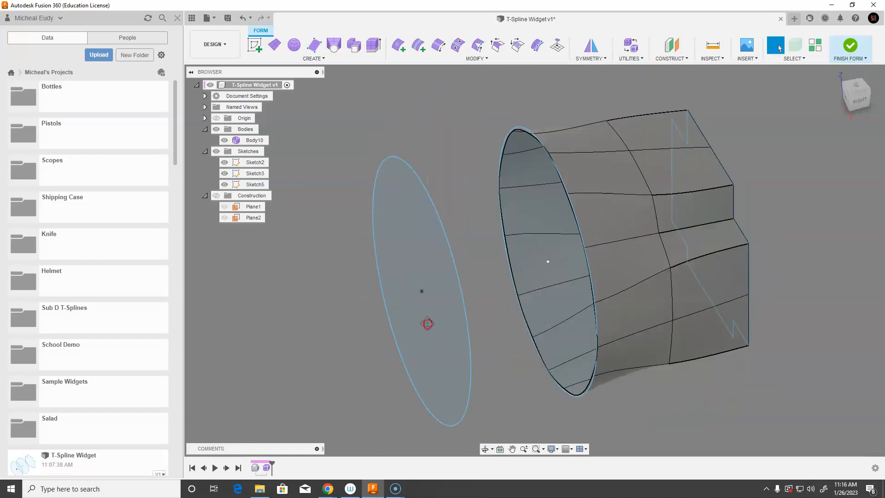
Loft from the form's circular end edge to the circle sketch with 2 length faces and 16 width faces, hiding the sketches
left_click(334, 45)
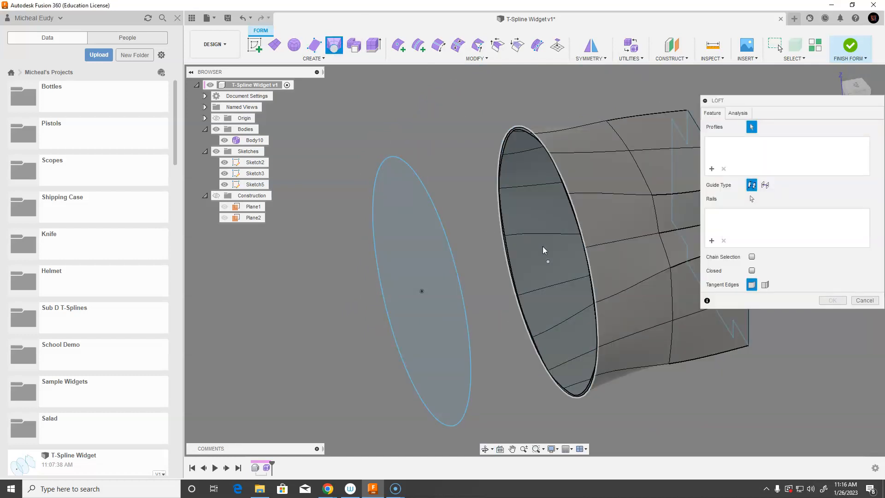
left_click(543, 246)
left_click(444, 257)
mouse_move(444, 257)
middle_mouse_down("shift")
mouse_move(509, 277)
mouse_move(485, 279)
middle_mouse_up("shift")
middle_click_drag(624, 95, 627, 145)
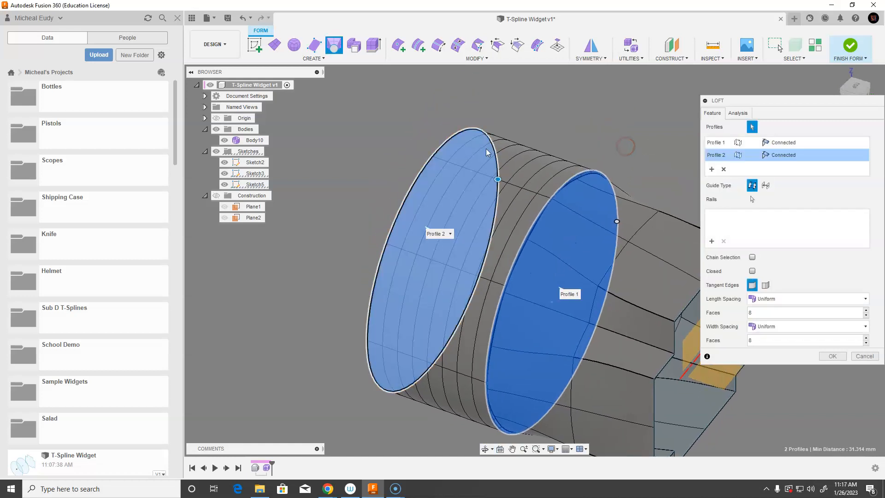
left_click(760, 313)
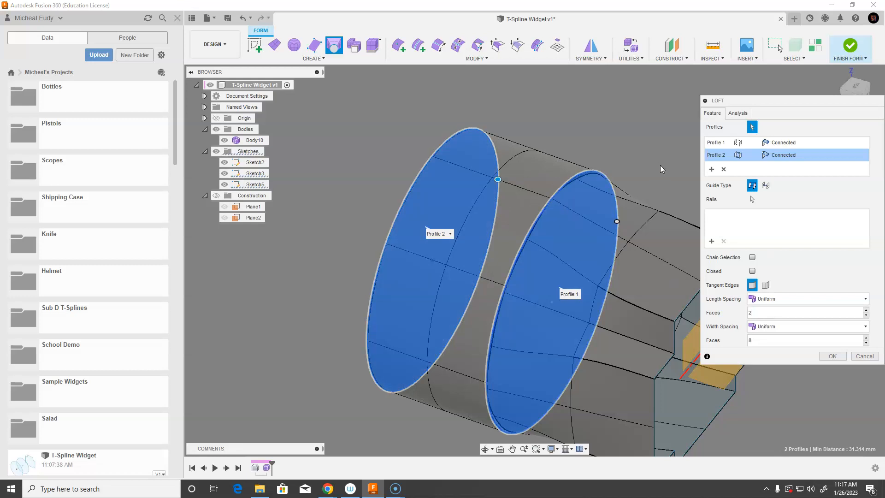
middle_click_drag(660, 165, 642, 161, "shift")
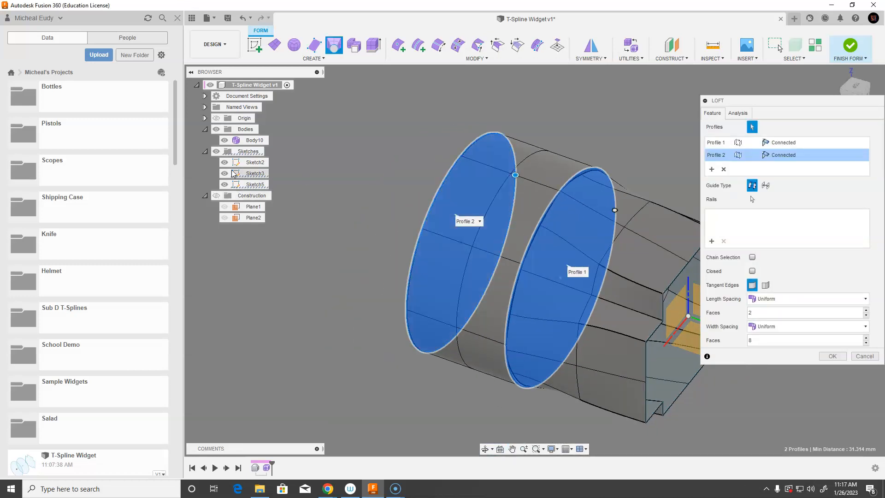
left_click(216, 151)
middle_click_drag(642, 159, 607, 166)
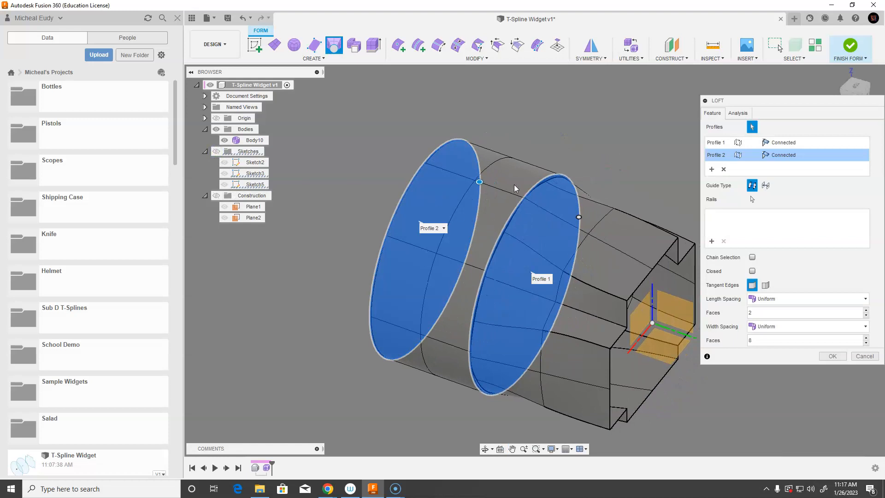
middle_click_drag(624, 399, 530, 245)
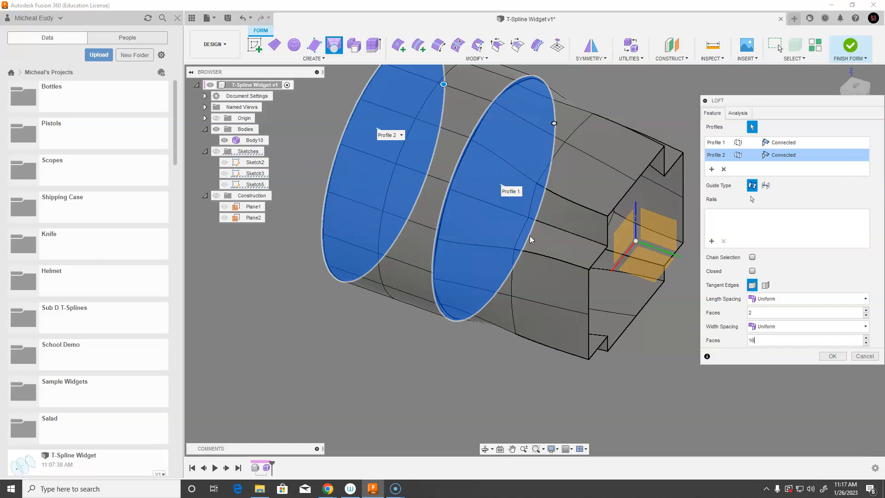
middle_click_drag(490, 359, 485, 395)
left_click(831, 356)
middle_click_drag(698, 160, 679, 244)
scroll(666, 221, "up", 5)
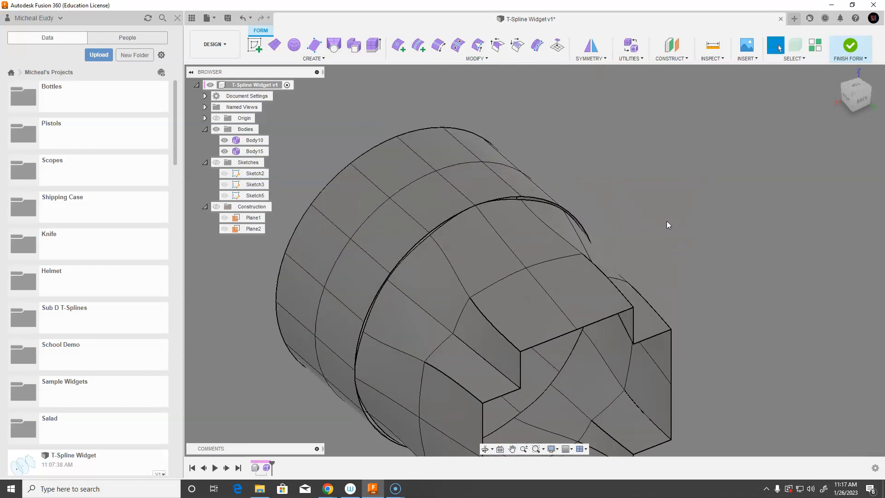
middle_click_drag(709, 215, 713, 213)
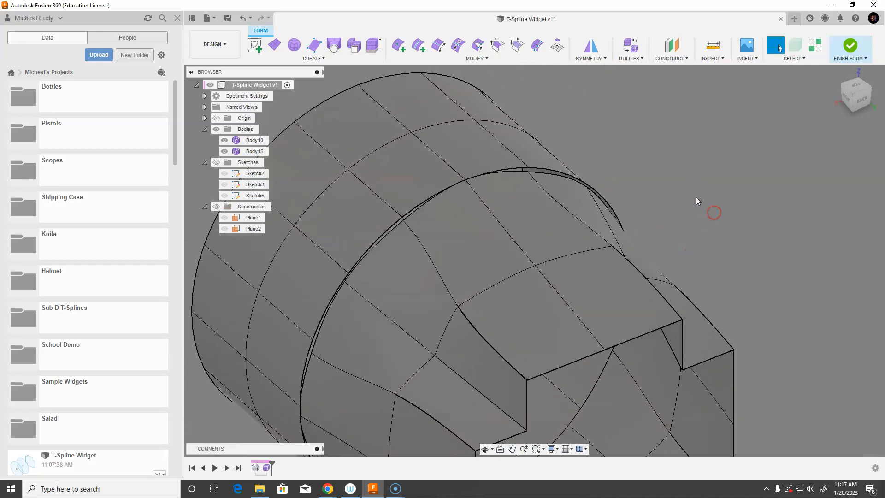
right_click(697, 198)
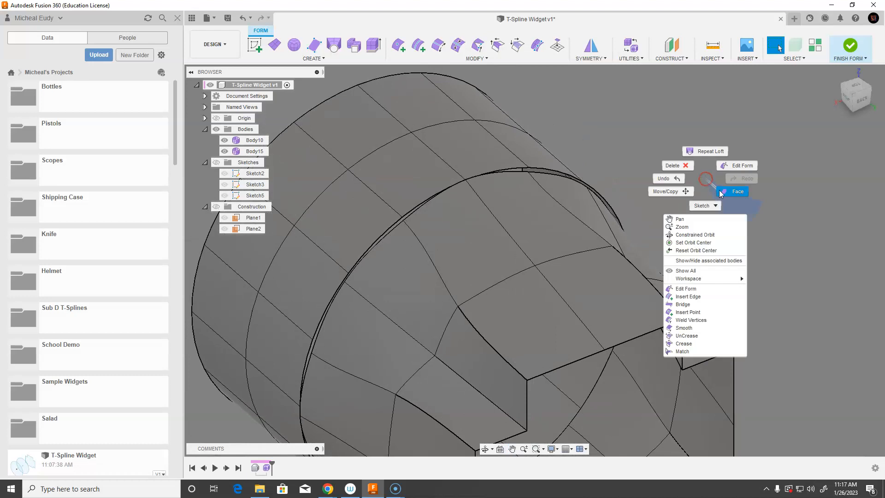
left_click(695, 319)
scroll(635, 189, "up", 6)
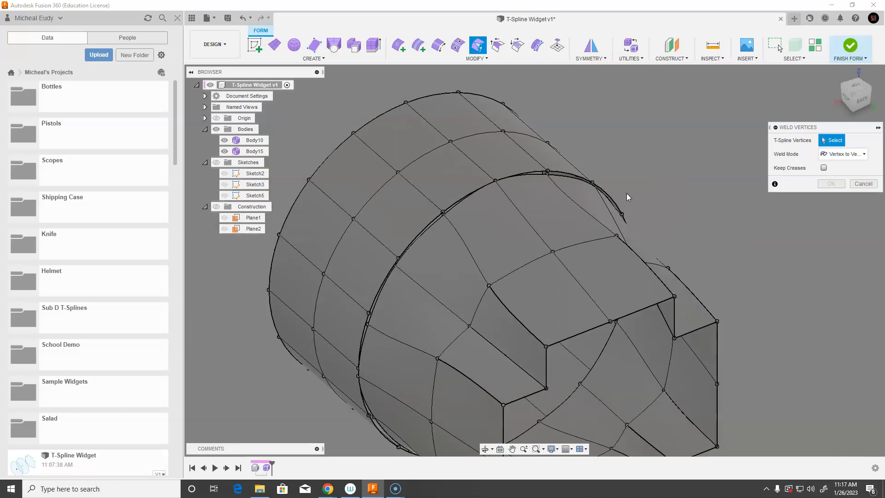
middle_click_drag(485, 205, 454, 238, "shift")
middle_click(455, 239)
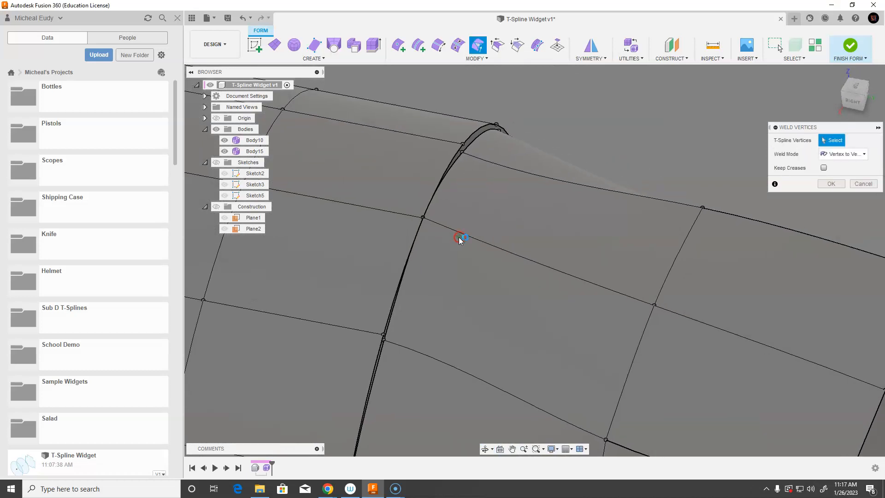
middle_click(457, 236)
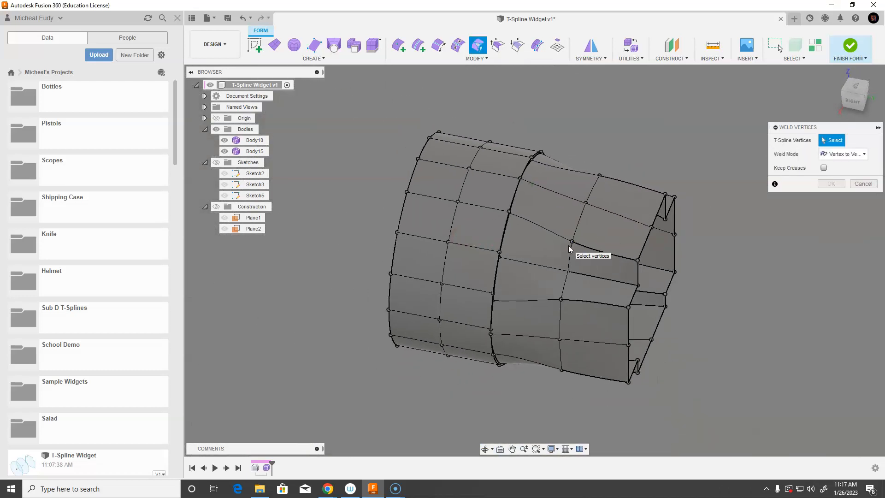
left_click(856, 184)
Switch to box display and weld the first vertex pair on the seam between the new loft and the form with Weld Vertices
left_click(505, 193)
left_click(527, 202, "shift")
key("alt+1")
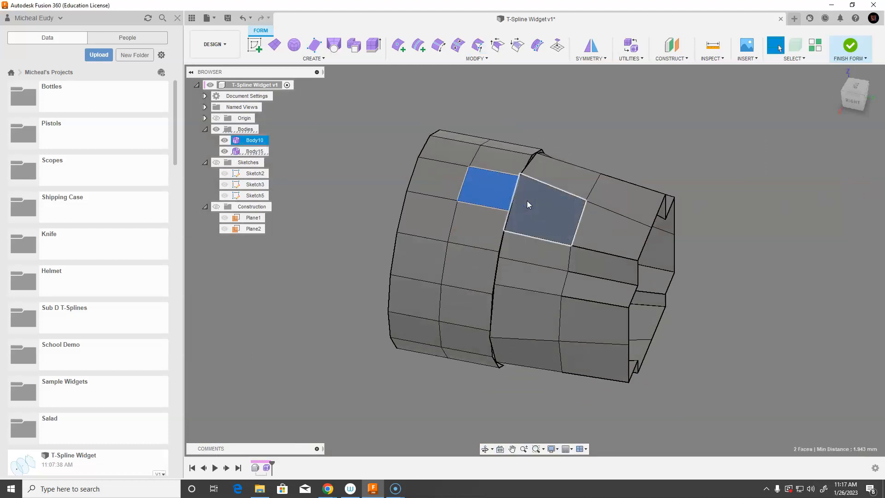
left_click(616, 148)
mouse_move(596, 138)
middle_mouse_down("shift")
mouse_move(592, 160)
mouse_move(580, 132)
middle_mouse_up("shift")
scroll(590, 139, "down", 1)
scroll(590, 139, "up", 6)
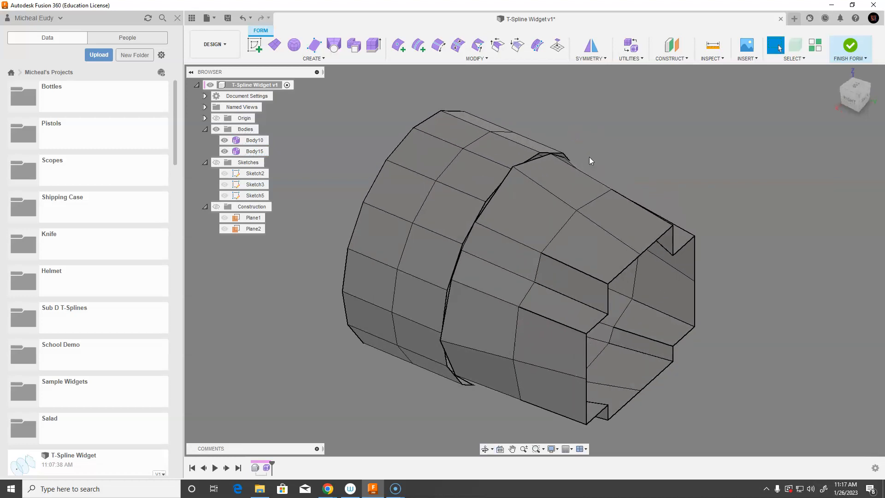
right_click(673, 152)
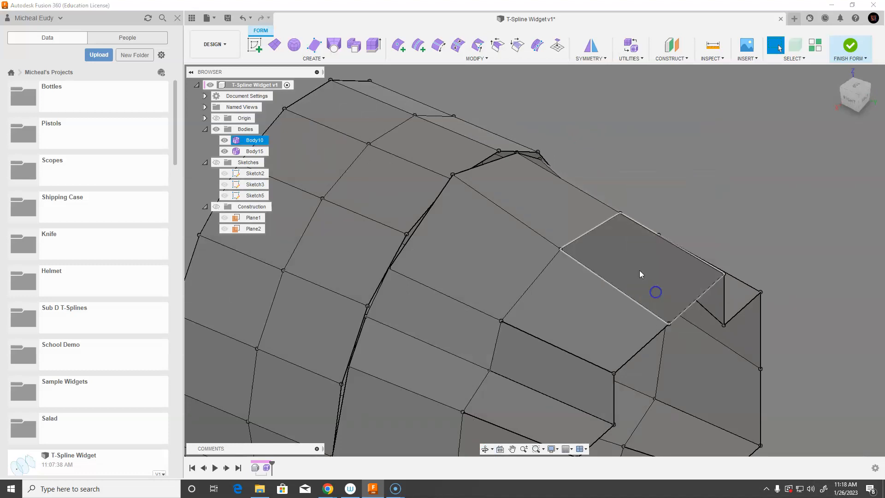
left_click(658, 293)
middle_click_drag(476, 208, 532, 199, "shift")
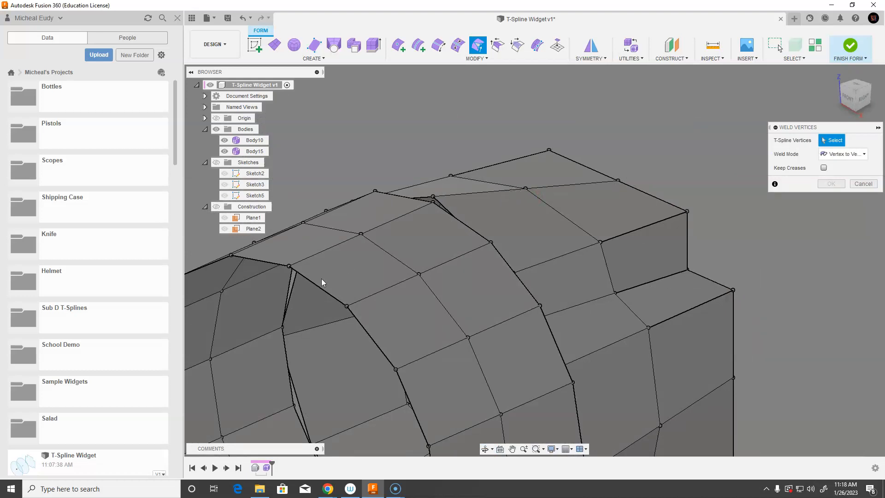
scroll(437, 177, "up", 5)
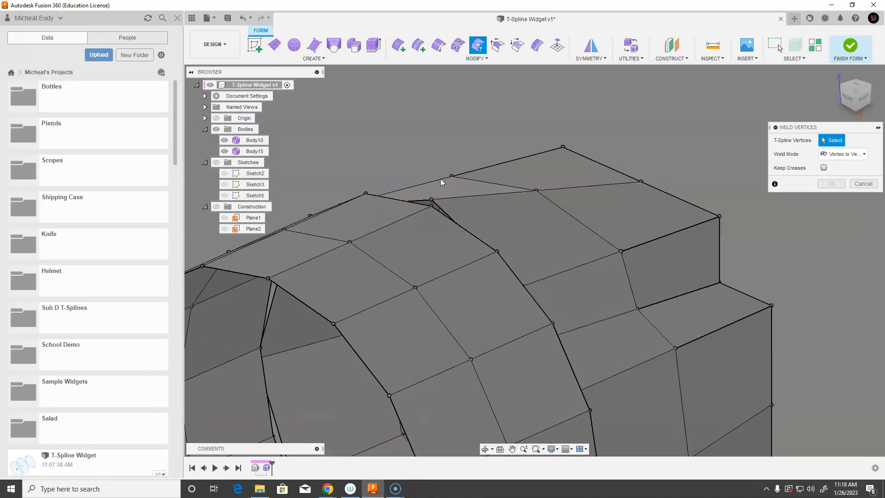
left_click(424, 210)
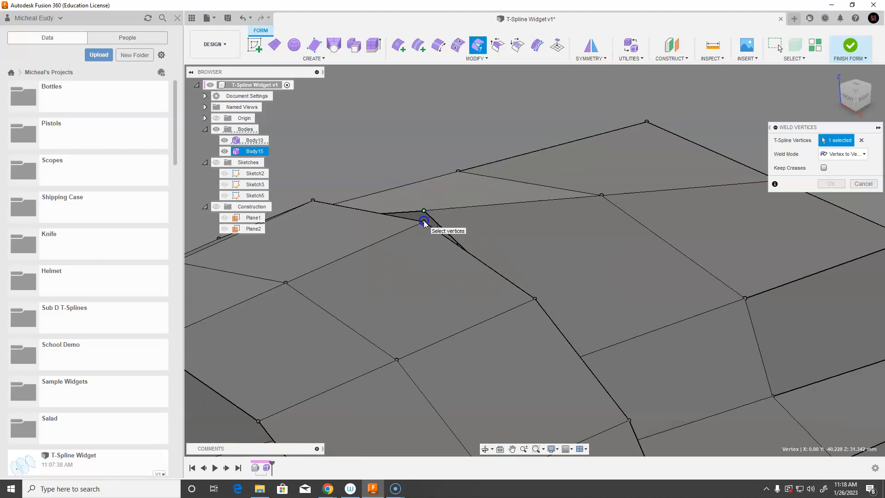
left_click(423, 222)
Weld the next vertex pairs along the seam between the loft and the form
middle_click_drag(408, 150, 595, 172)
middle_click_drag(595, 172, 590, 289, "shift")
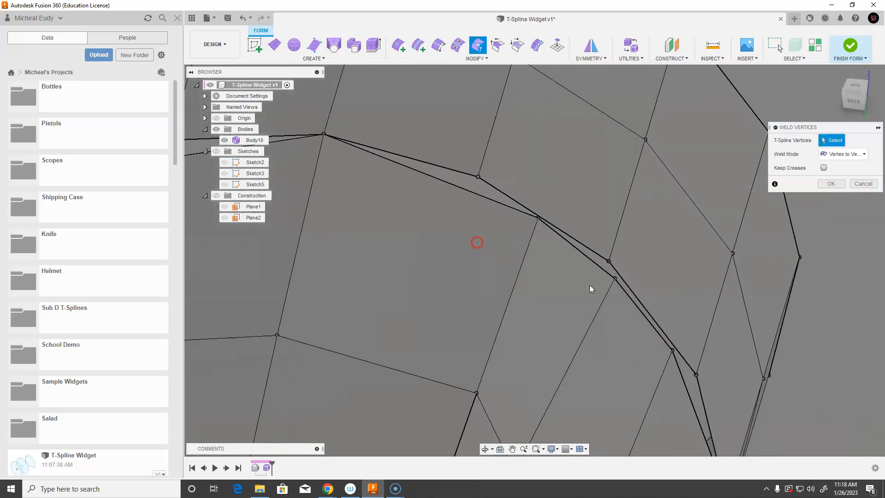
left_click(609, 262)
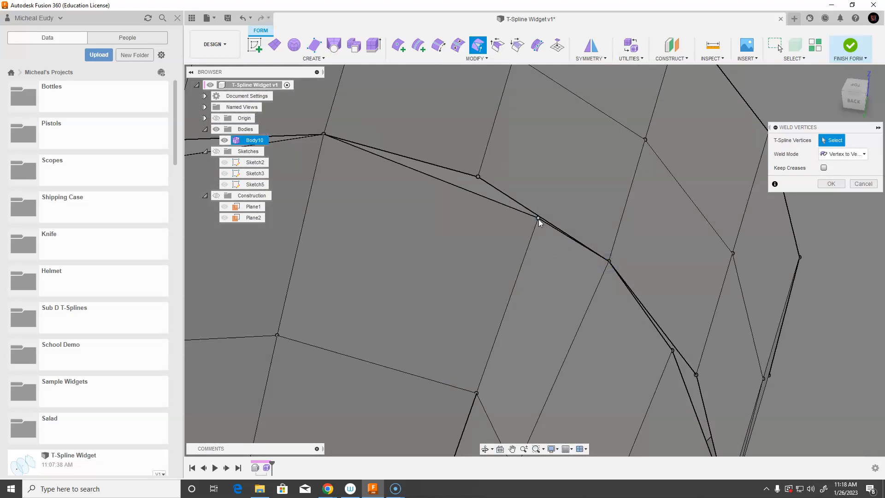
left_click(477, 177)
middle_click_drag(498, 231, 470, 218)
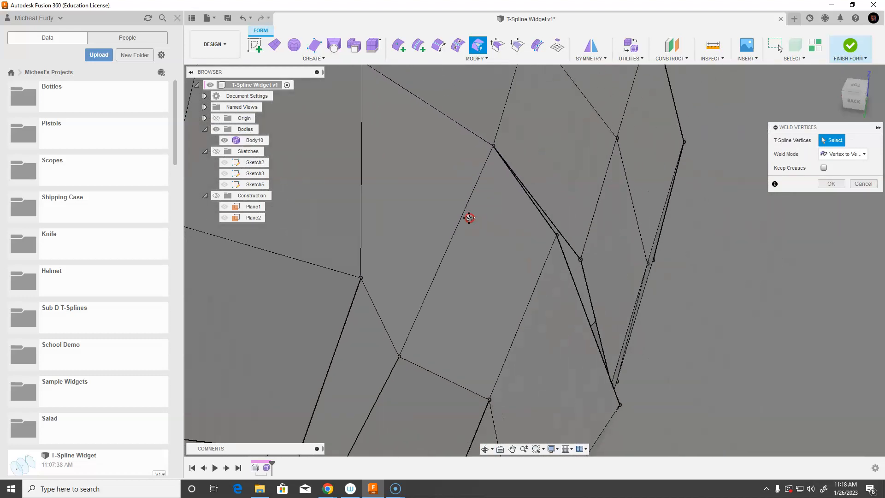
left_click(556, 236)
left_click(581, 260)
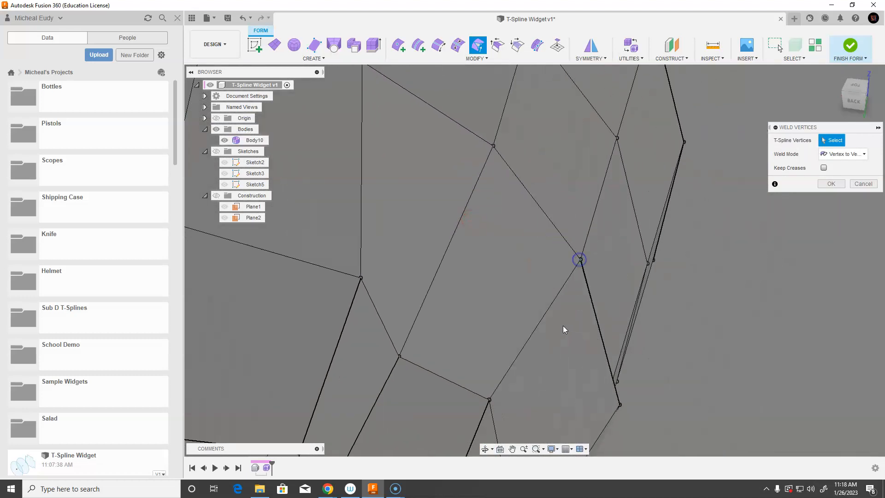
Weld the next vertex pairs along the seam between the loft and the form, orbiting to reach each pair
middle_click_drag(557, 340, 518, 243)
middle_click_drag(542, 299, 446, 272, "shift")
middle_click_drag(497, 317, 474, 199)
left_click(563, 223)
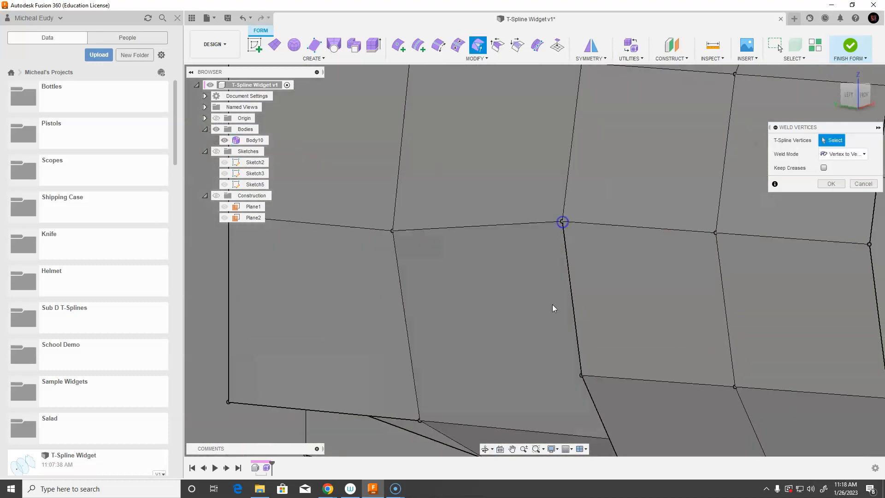
middle_click_drag(555, 317, 539, 256)
middle_click_drag(516, 295, 574, 254, "shift")
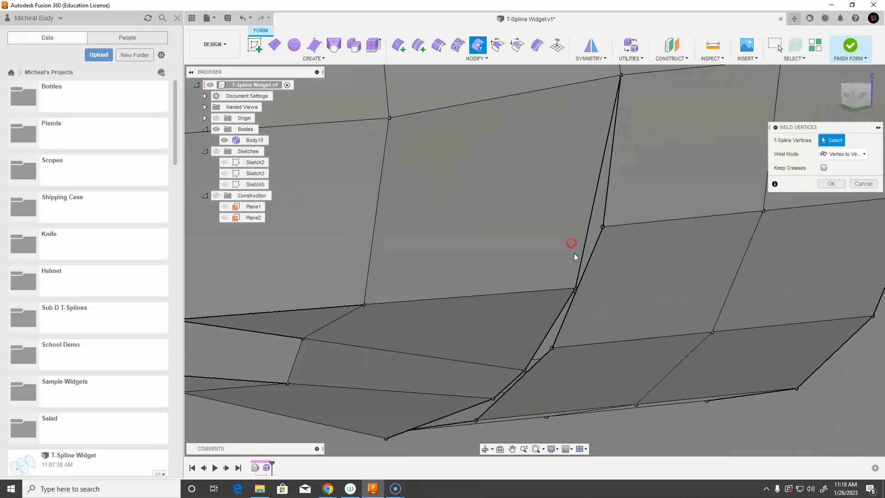
left_click(603, 227)
mouse_move(548, 282)
middle_mouse_down()
mouse_move(547, 314)
mouse_move(549, 292)
mouse_move(582, 295)
mouse_move(560, 294)
middle_mouse_up()
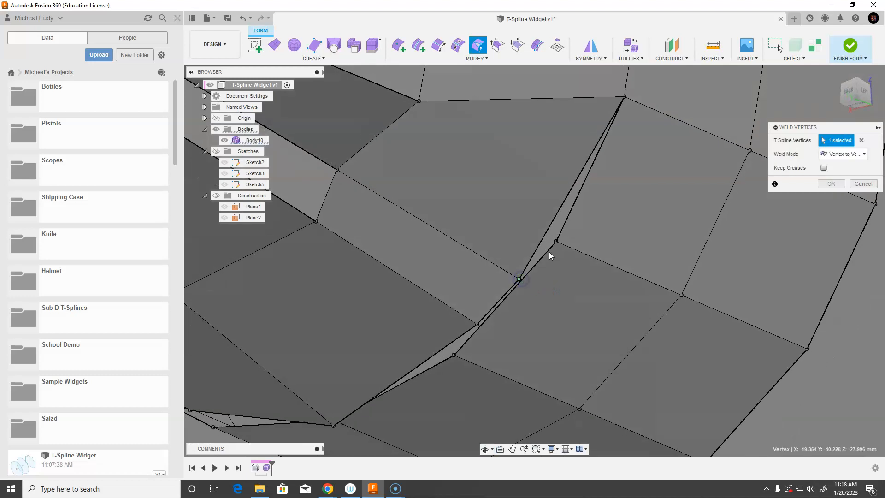
left_click(556, 242)
middle_click_drag(561, 251, 543, 263, "shift")
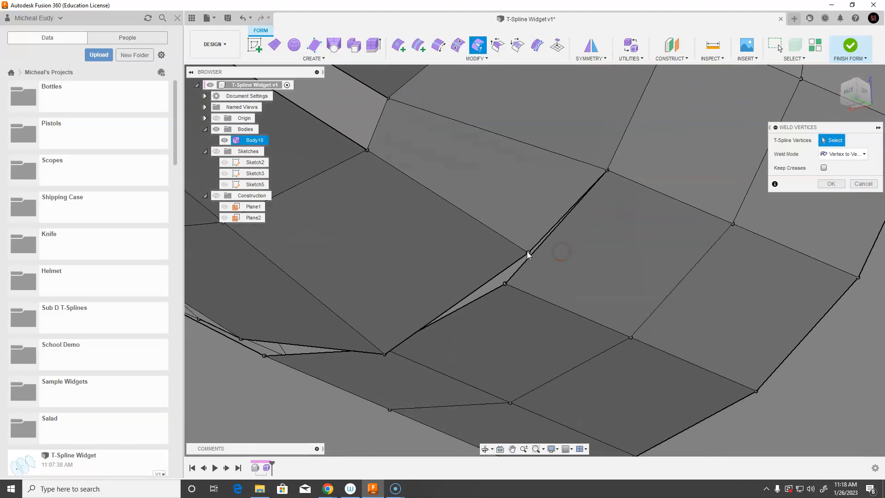
left_click(506, 283)
middle_click_drag(504, 287, 498, 225, "shift")
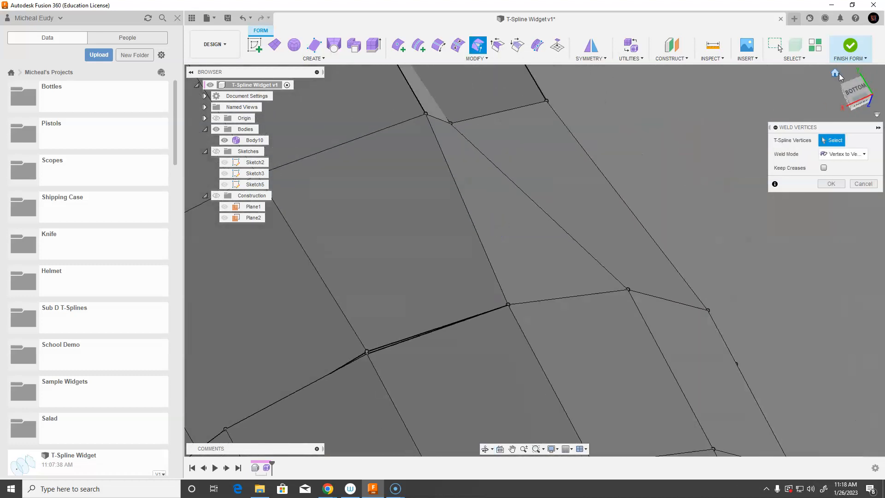
Return to the home view and weld the vertex pairs on the opposite side of the seam
left_click(836, 72)
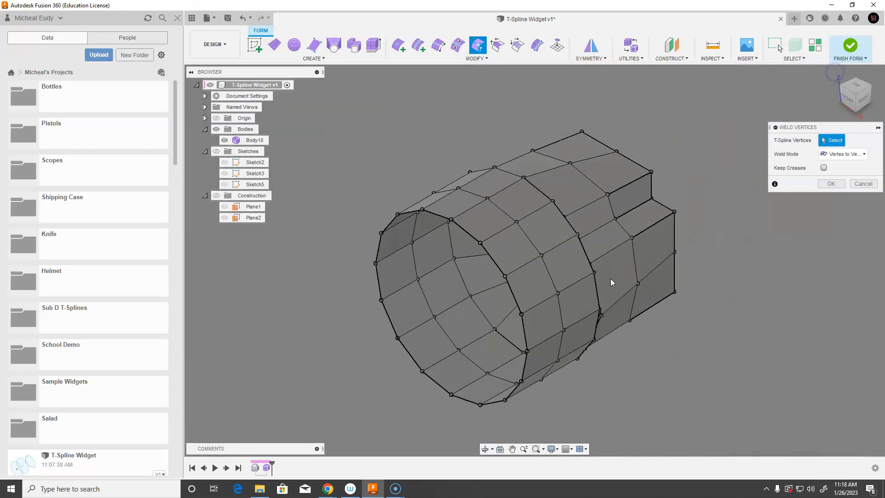
middle_click_drag(606, 262, 514, 178, "shift")
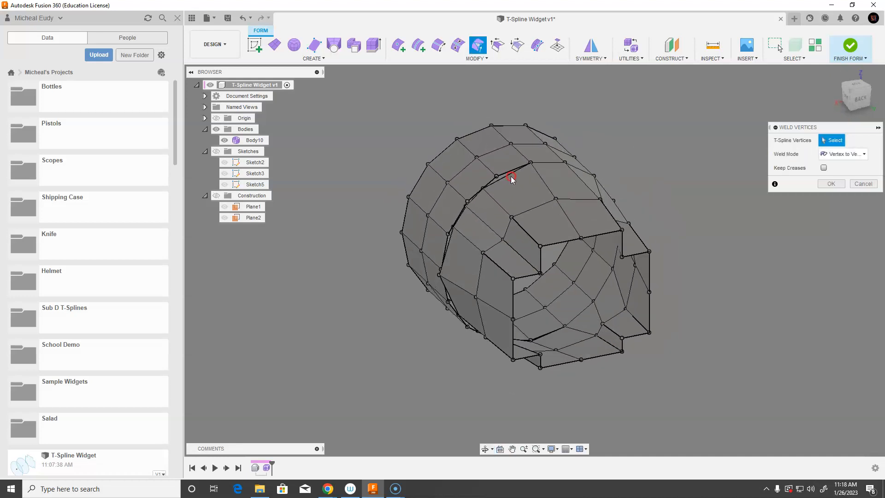
scroll(510, 193, "up", 5)
scroll(507, 204, "up", 2)
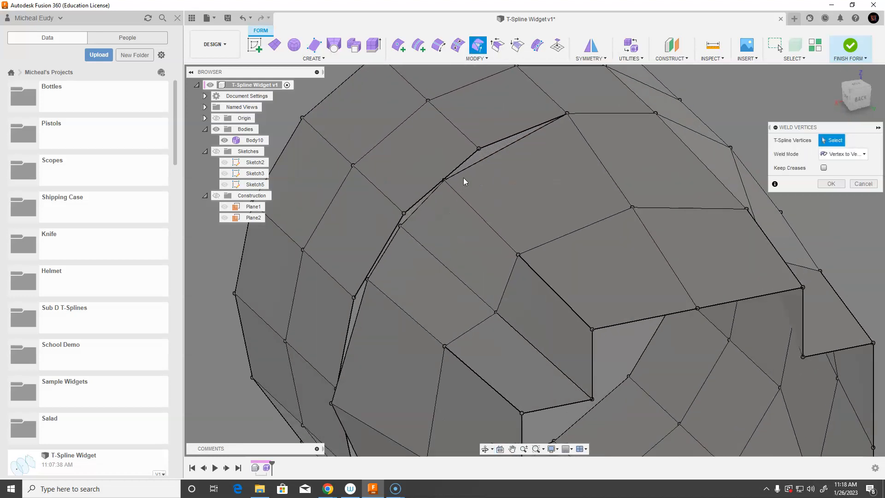
left_click(479, 148)
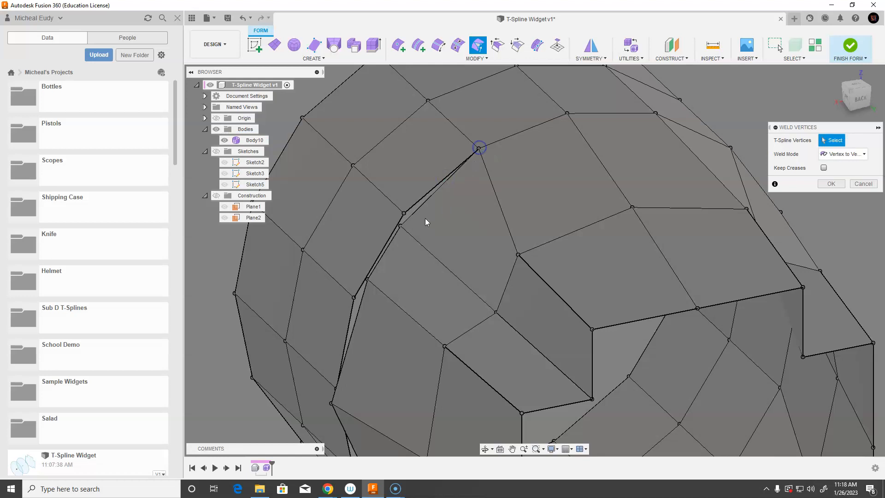
left_click(403, 213)
middle_click_drag(385, 300, 448, 254)
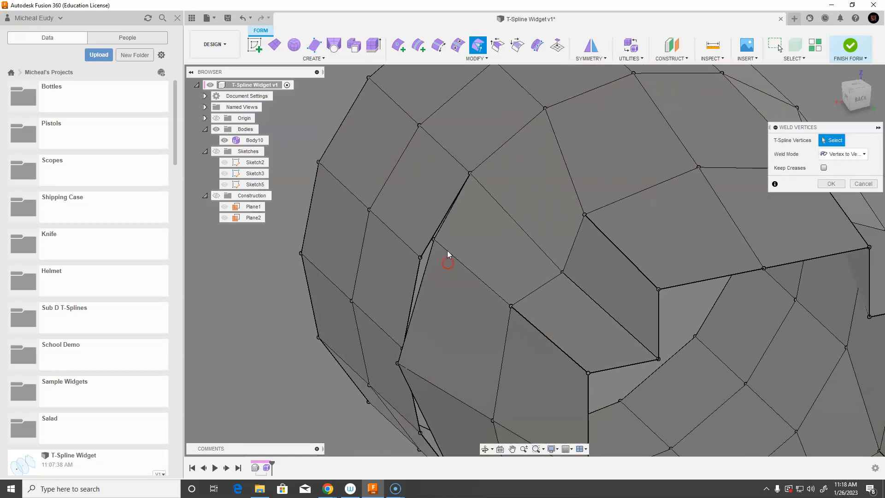
left_click(420, 257)
middle_click_drag(428, 342, 519, 328, "shift")
left_click(412, 382)
left_click(408, 370)
middle_click_drag(421, 353, 566, 211)
middle_click_drag(582, 276, 527, 281, "shift")
middle_click_drag(539, 318, 552, 273)
left_click(530, 314)
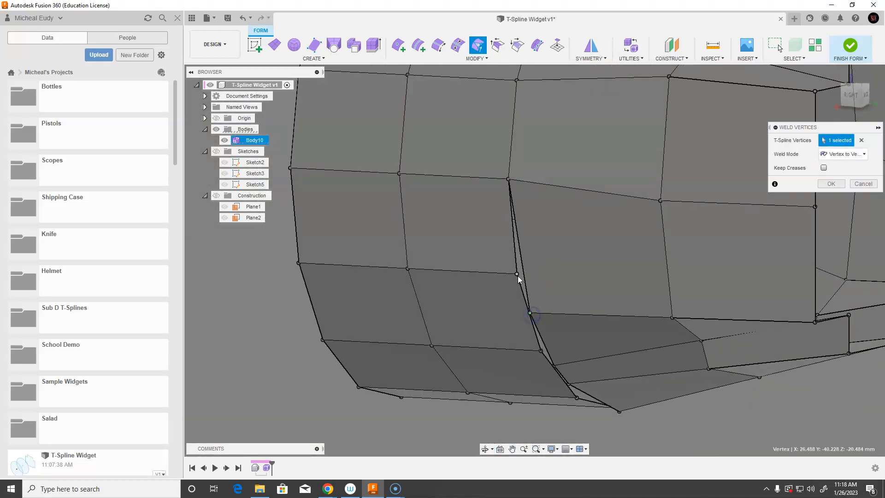
left_click(517, 274)
Weld the remaining vertex pairs on the seam and close Weld Vertices
middle_click_drag(565, 347, 560, 293)
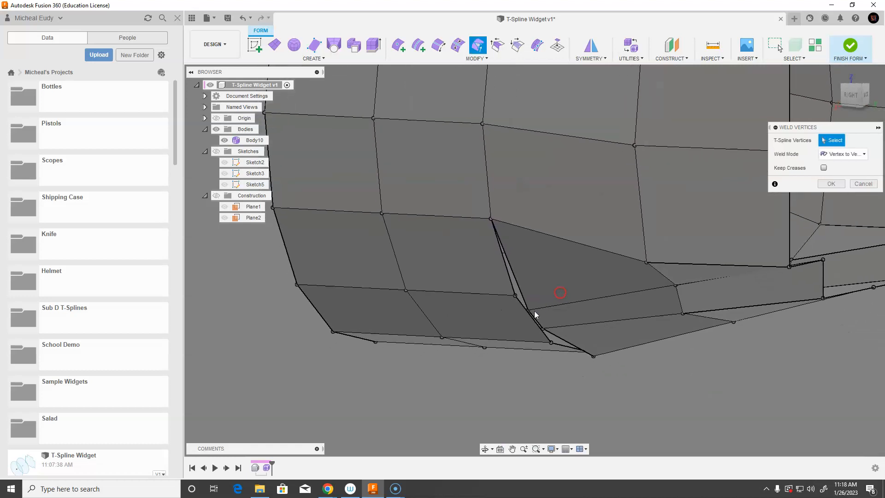
left_click(516, 298)
middle_click_drag(597, 333, 517, 301)
middle_click_drag(502, 341, 547, 270)
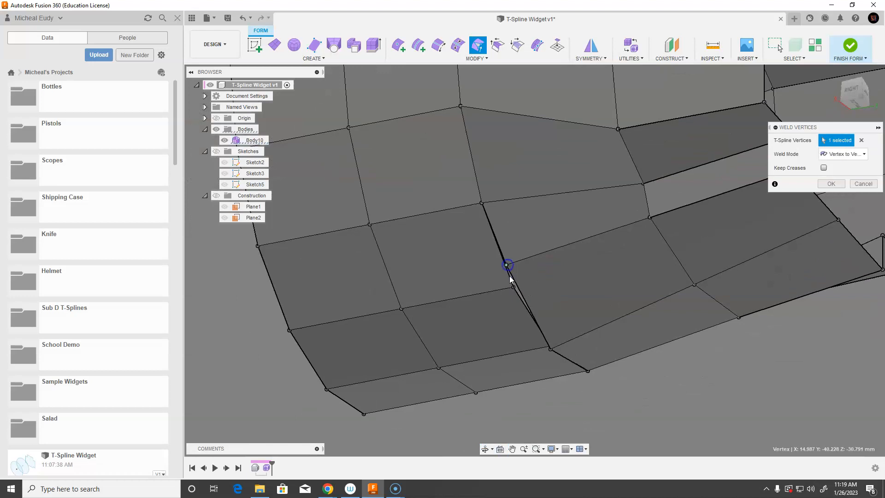
left_click(513, 288)
middle_click_drag(562, 312, 649, 316, "shift")
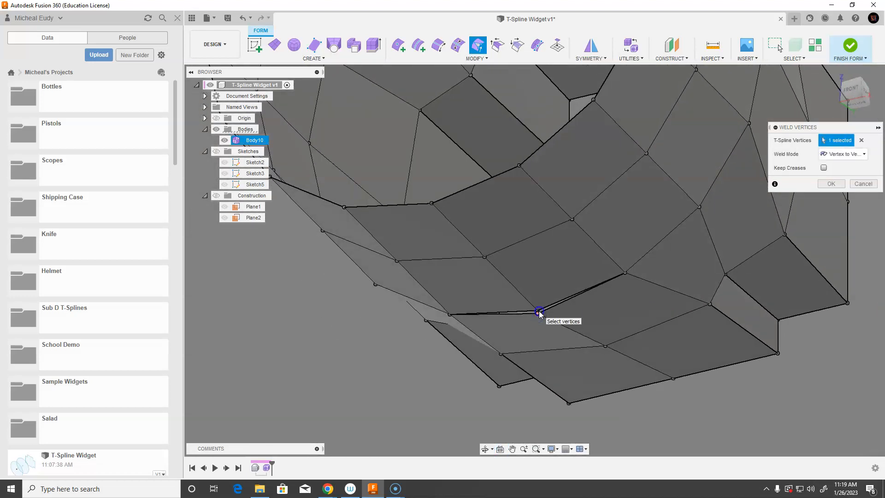
scroll(551, 326, "up", 5)
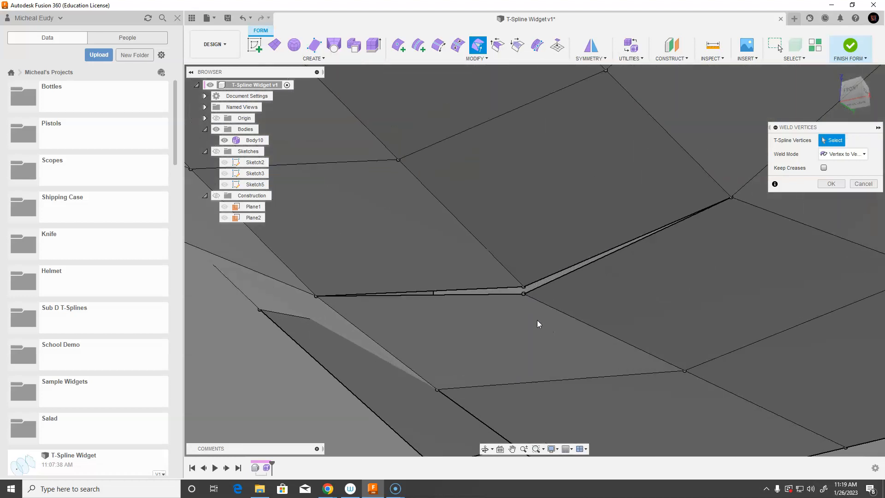
left_click(523, 288)
scroll(505, 303, "down", 5)
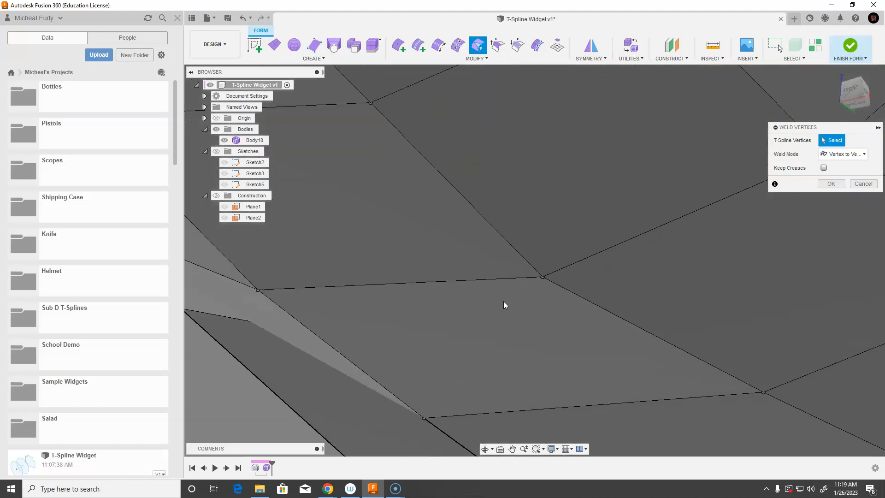
middle_click_drag(513, 302, 549, 266, "shift")
scroll(544, 275, "up", 2)
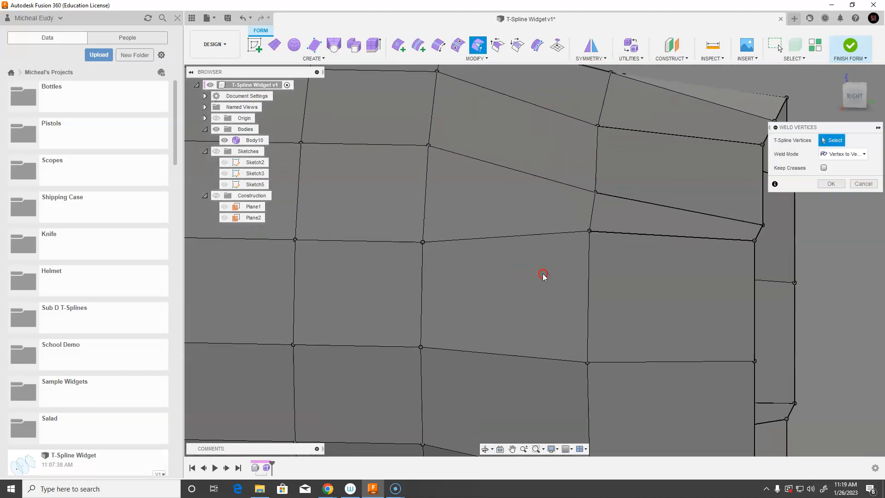
scroll(544, 275, "down", 5)
left_click(823, 190)
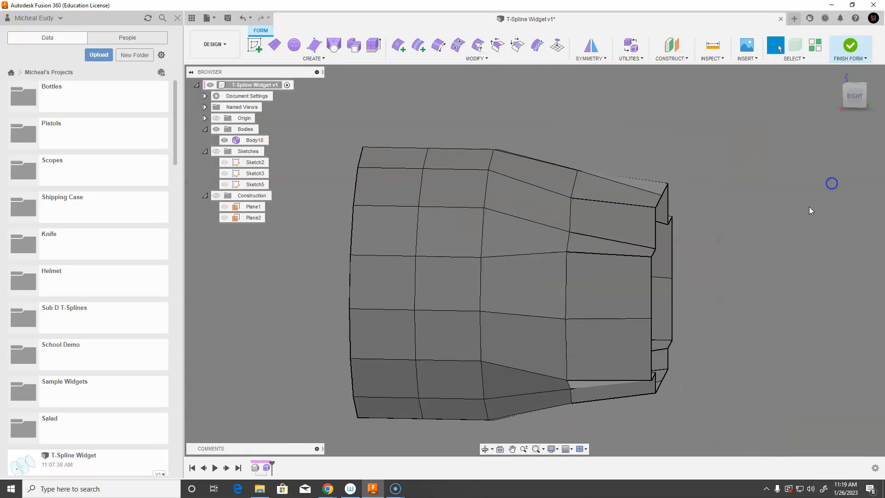
Switch to smooth display and inspect the welded form from several angles
key("alt+3")
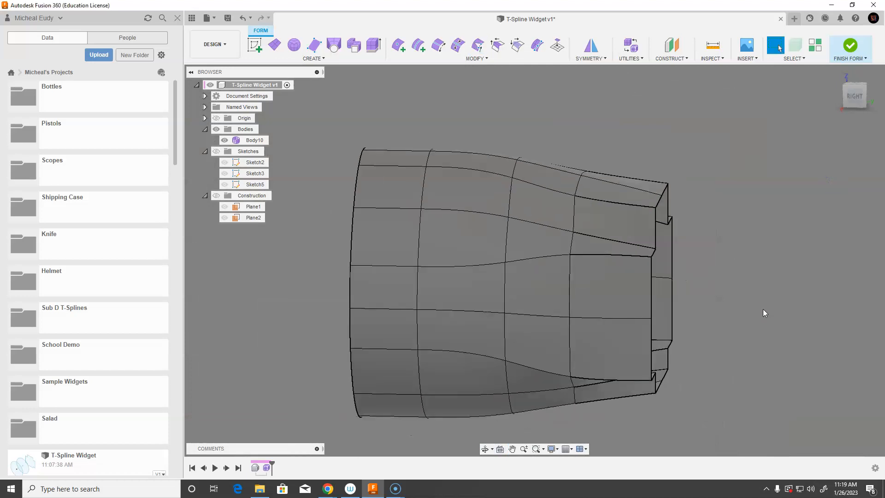
scroll(583, 261, "up", 1)
scroll(492, 219, "down", 3)
scroll(493, 219, "up", 3)
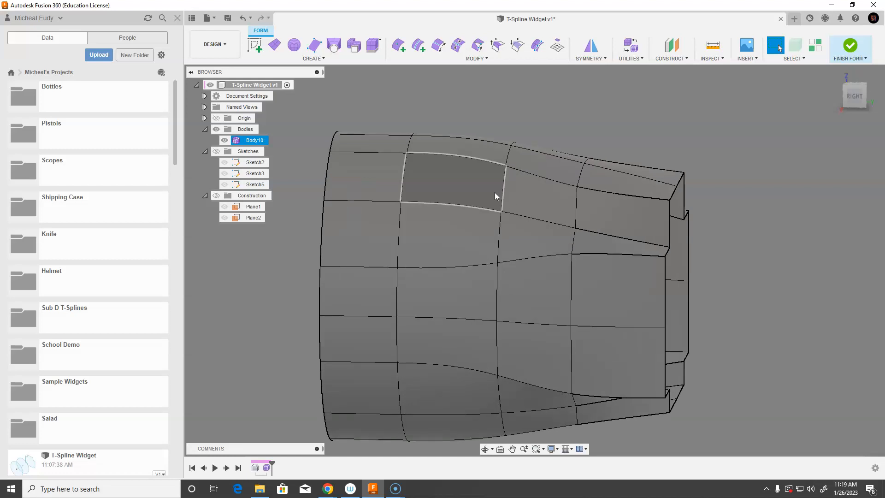
scroll(471, 275, "down", 4)
middle_click_drag(481, 272, 438, 280, "shift")
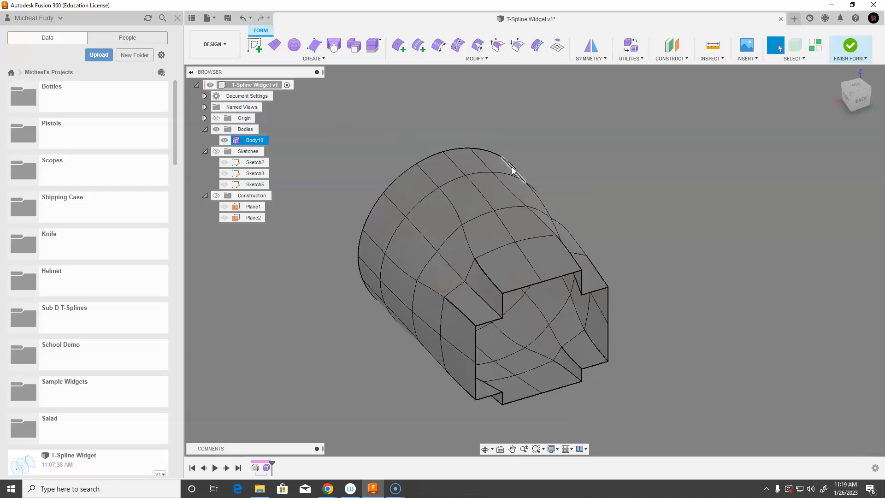
middle_click_drag(363, 277, 424, 267, "shift")
middle_click_drag(687, 214, 715, 233, "shift")
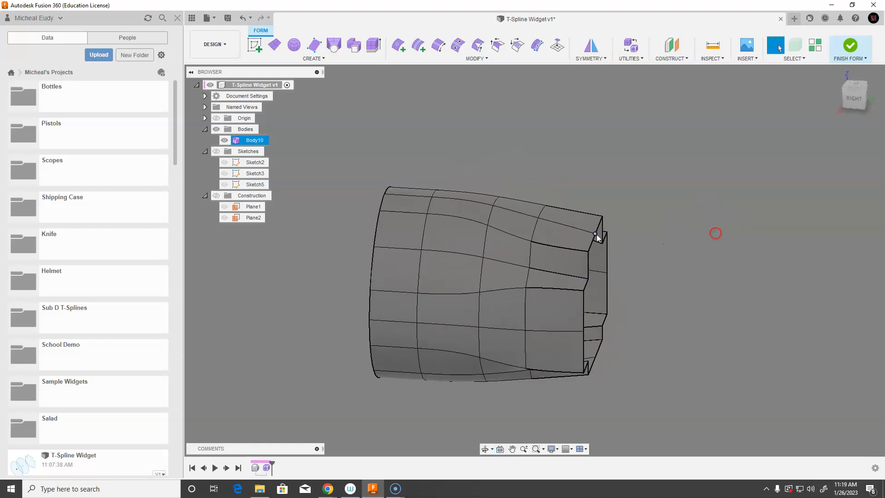
Crease the eight short edges surrounding the seam between the loft and the form
left_click(518, 237)
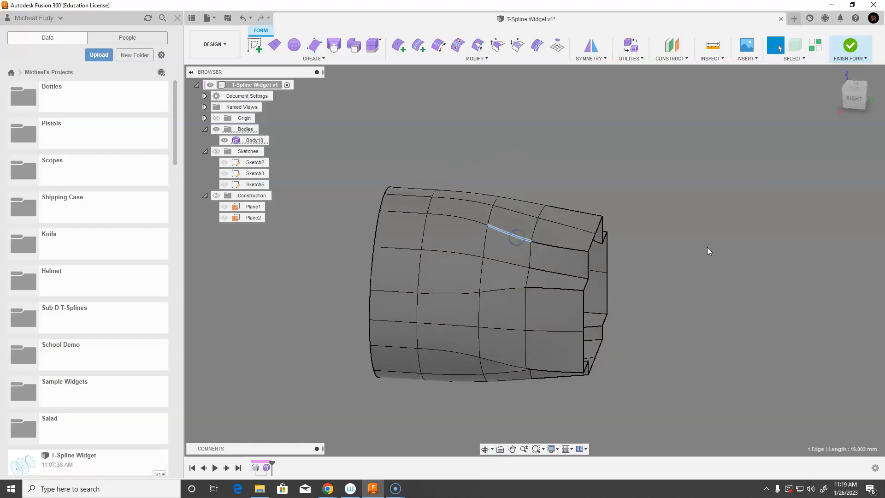
right_click(701, 227)
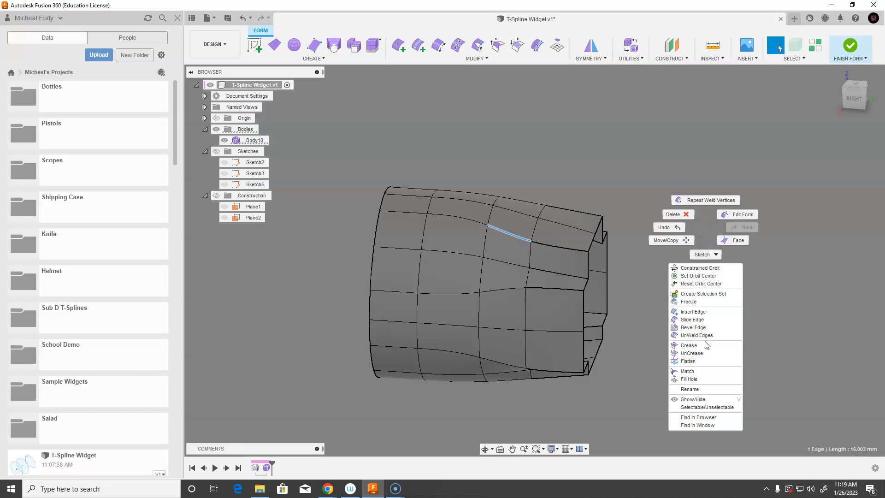
left_click(689, 345)
left_click(511, 292)
middle_click_drag(658, 315, 631, 330, "shift")
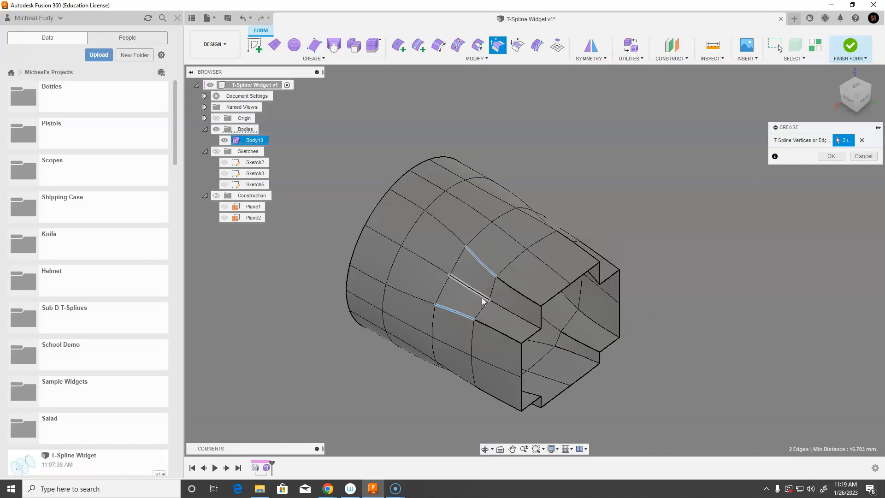
middle_click_drag(681, 334, 601, 329, "shift")
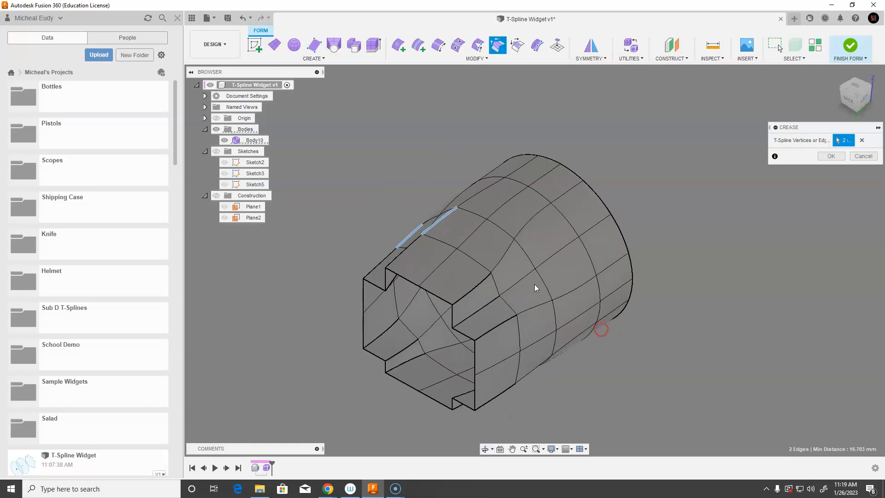
left_click(498, 266)
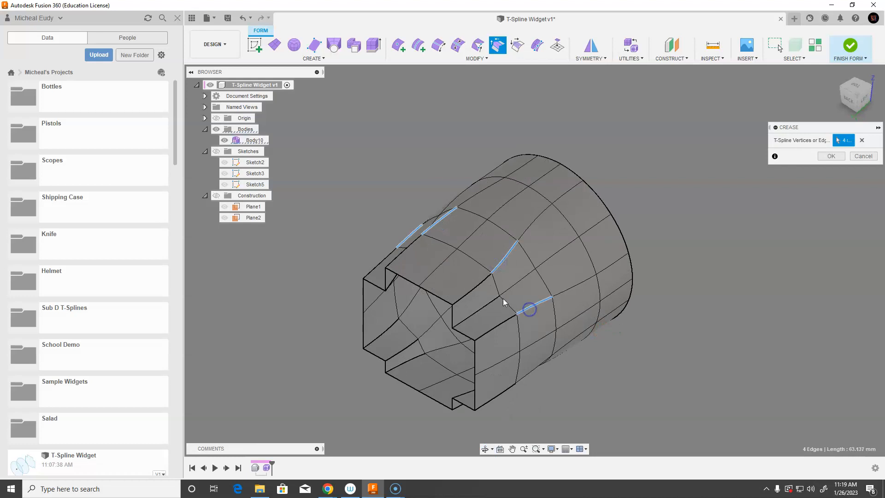
middle_click_drag(631, 267, 571, 300, "shift")
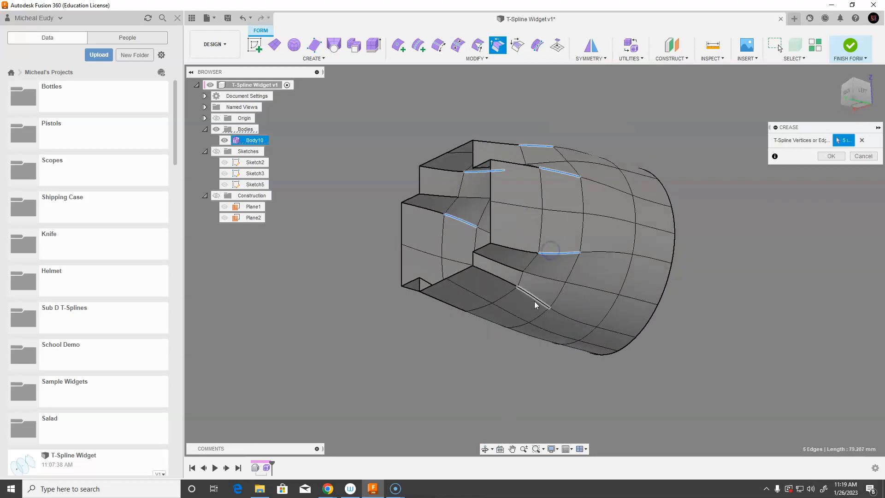
middle_click_drag(488, 341, 552, 330, "shift")
left_click(528, 268)
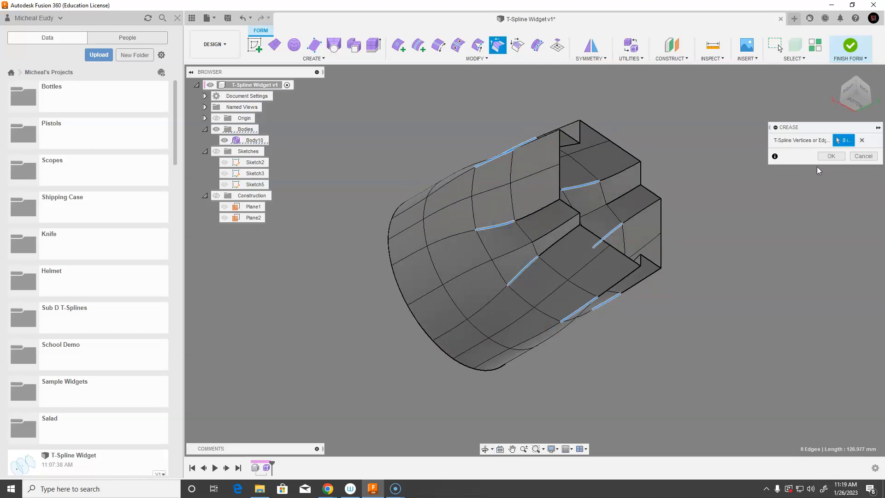
left_click(831, 157)
Finish the T-Spline form
middle_click_drag(692, 292, 633, 321, "shift")
middle_click_drag(510, 259, 599, 344, "shift")
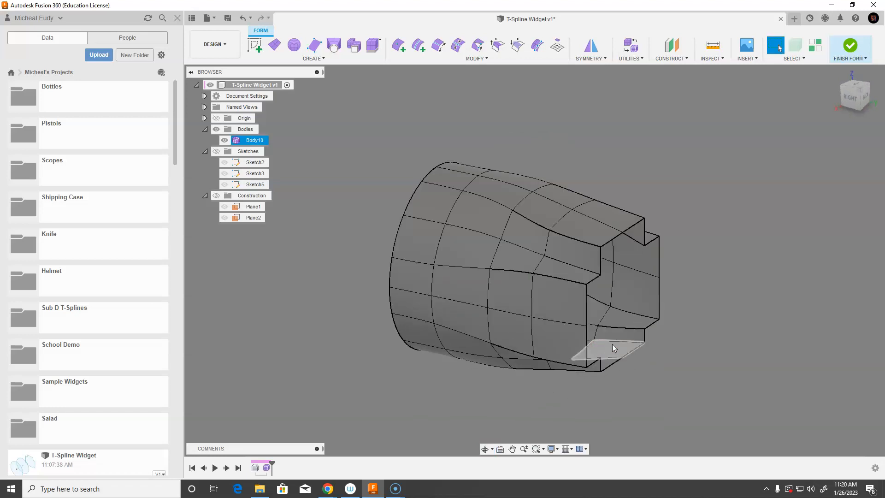
middle_click_drag(737, 309, 757, 308)
middle_click_drag(684, 361, 668, 368, "shift")
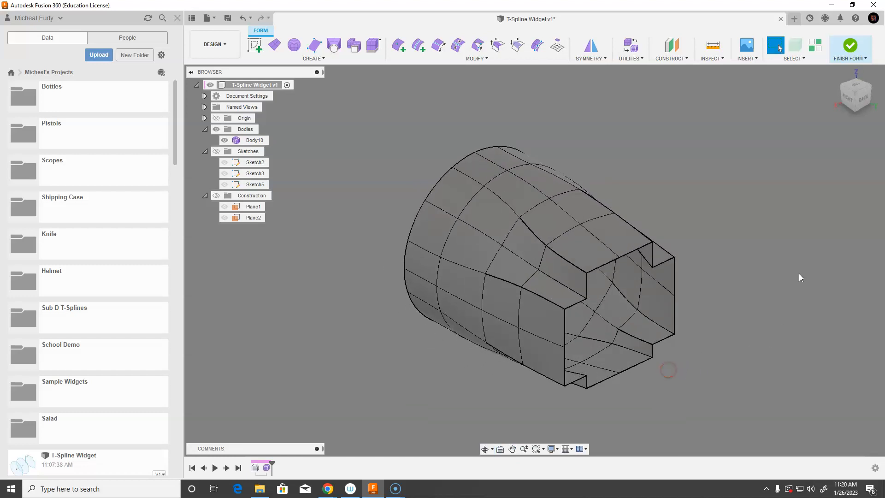
left_click(849, 47)
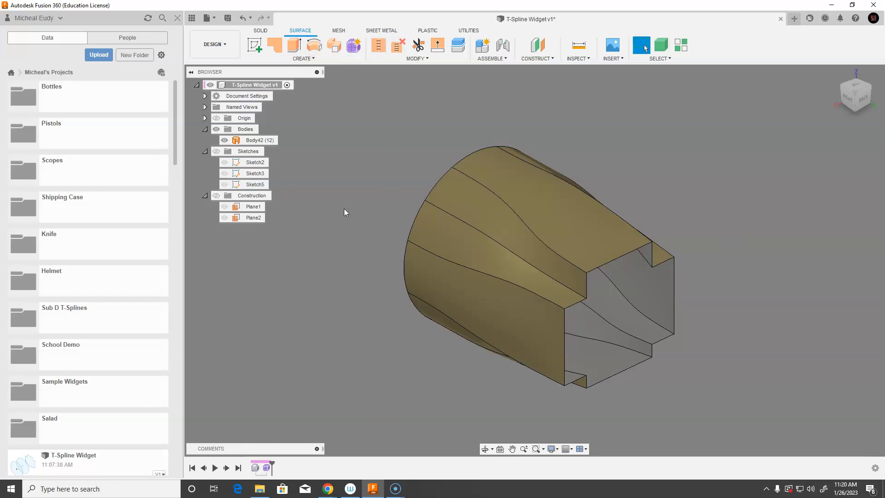
left_click(261, 31)
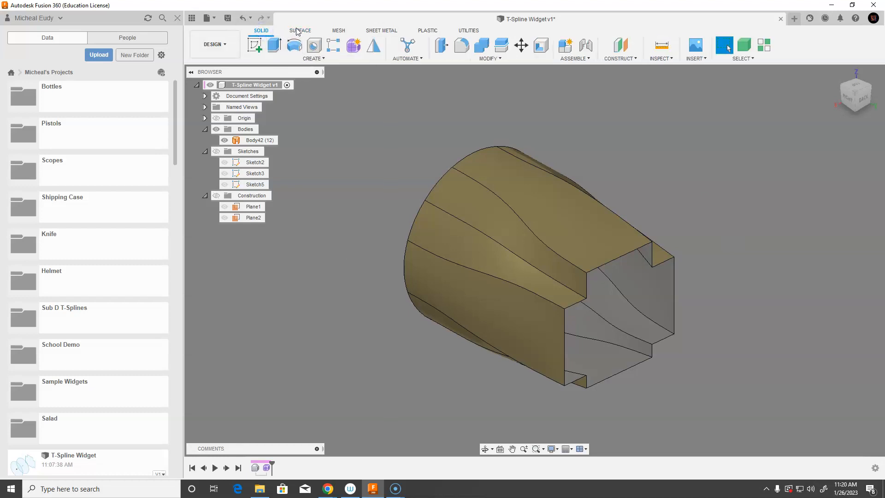
left_click(299, 32)
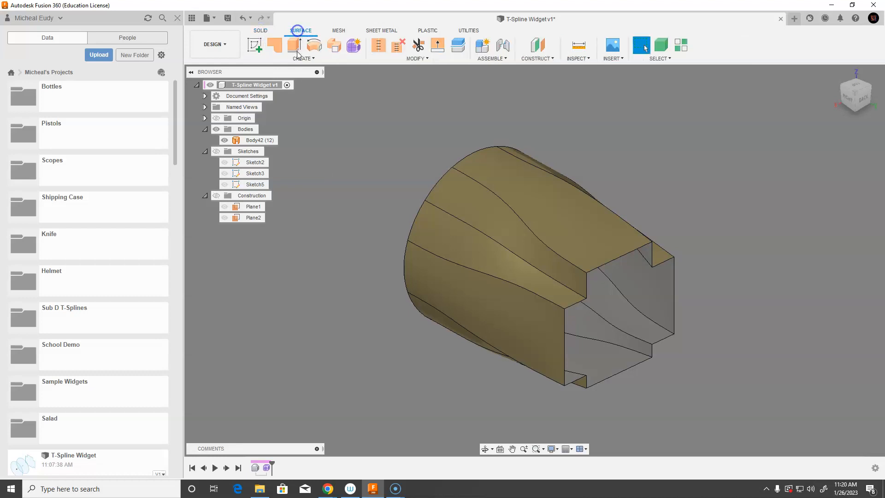
middle_click_drag(345, 211, 330, 185)
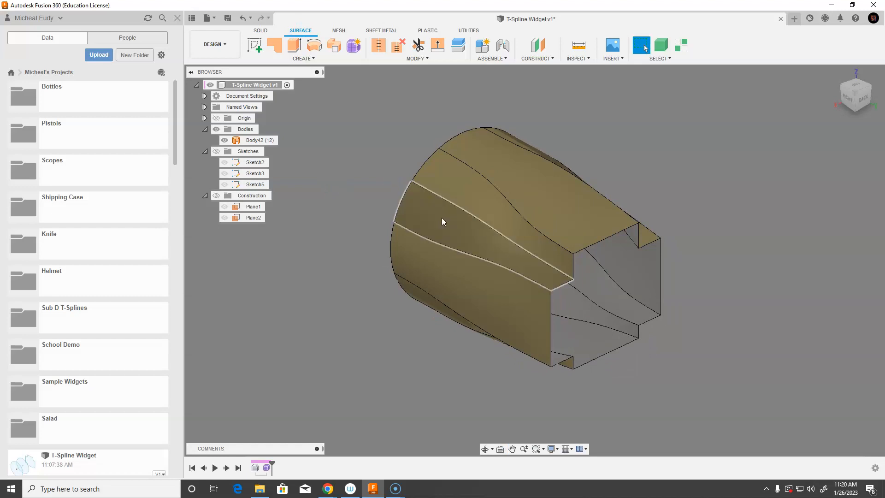
Patch the circular open end of the form with a new surface
mouse_move(454, 320)
middle_mouse_down("shift")
mouse_move(489, 320)
mouse_move(488, 300)
mouse_move(451, 325)
mouse_move(529, 326)
mouse_move(590, 300)
middle_mouse_up("shift")
right_click(678, 181)
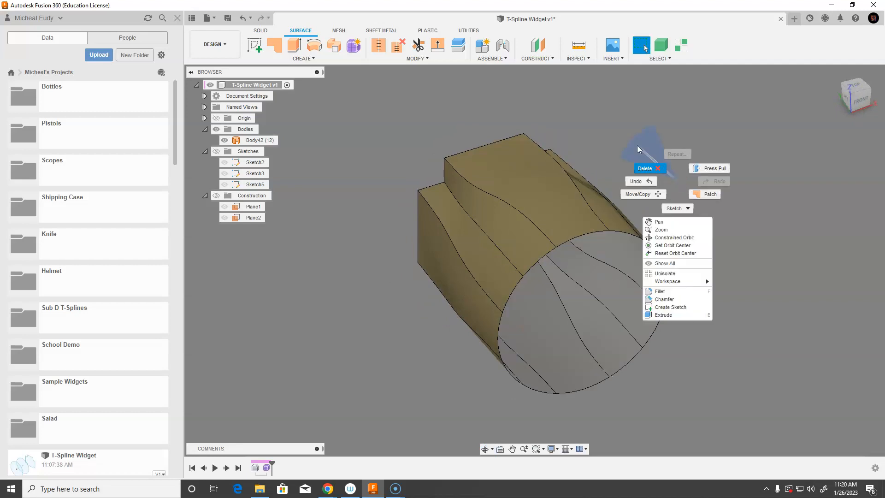
left_click(710, 195)
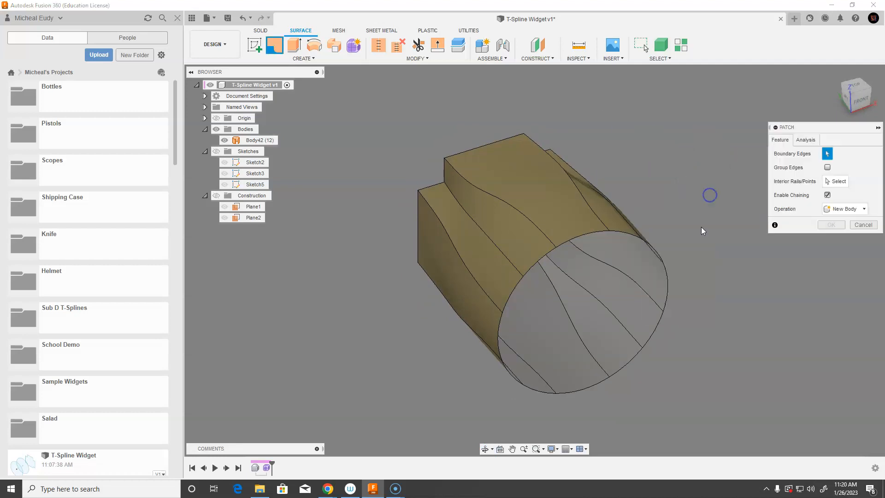
left_click(590, 235)
left_click(830, 280)
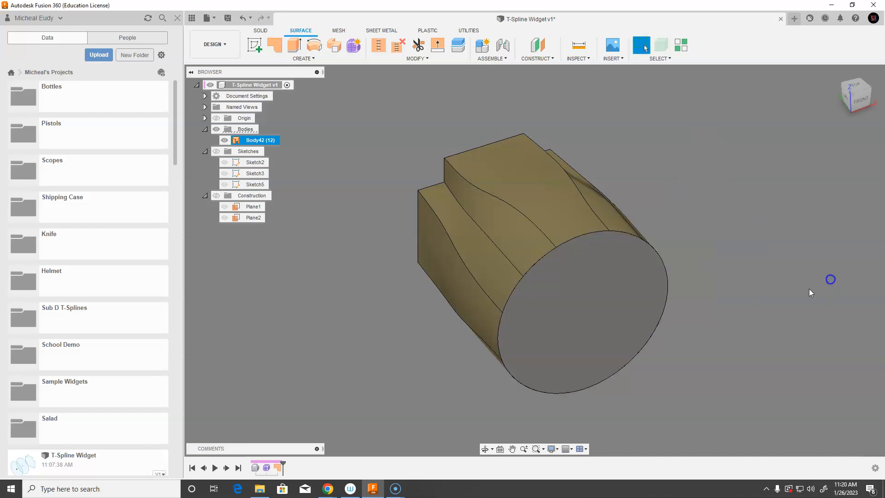
Patch the open widget-profile end of the form with a new surface
middle_click_drag(709, 248, 570, 240, "shift")
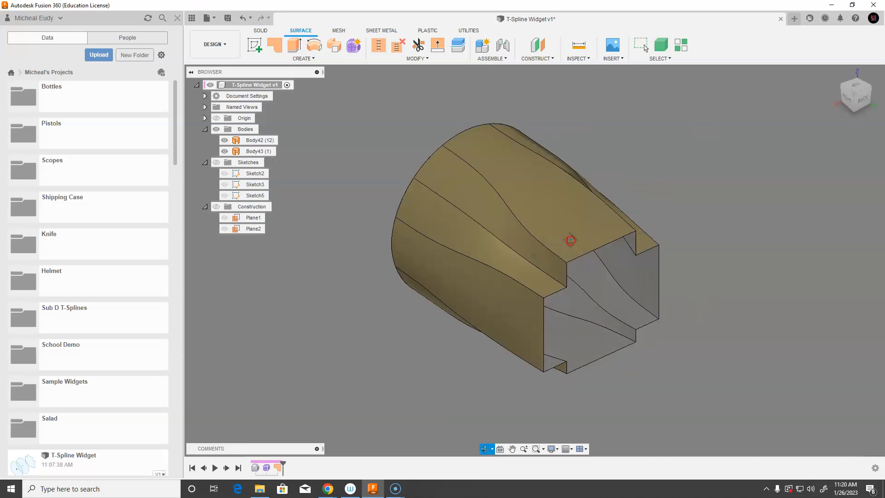
right_click(676, 221)
left_click(679, 195)
left_click(611, 242)
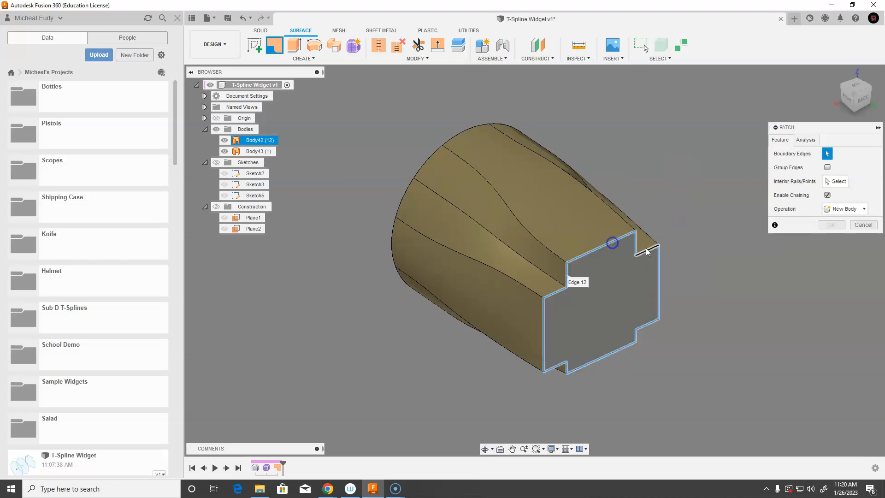
left_click(830, 280)
Stitch the form and both patch surfaces together into a single solid body
middle_click_drag(687, 336, 627, 316, "shift")
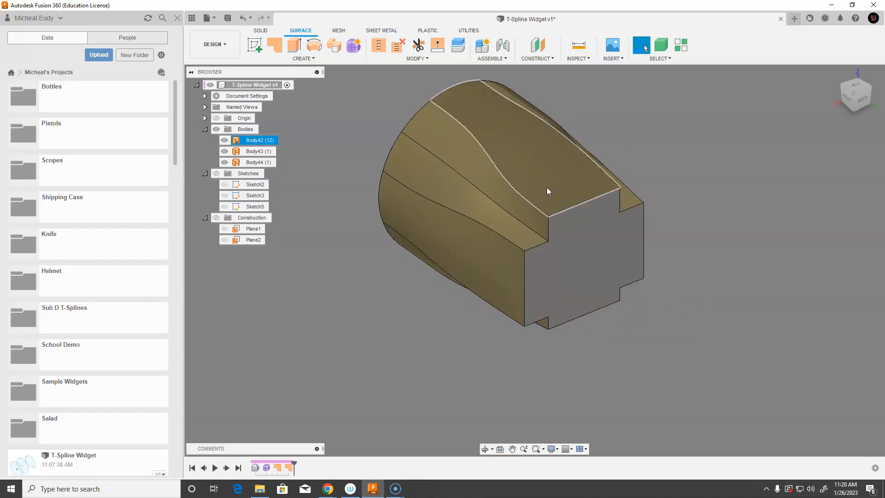
middle_click_drag(442, 305, 431, 344, "shift")
middle_click_drag(515, 222, 697, 327, "shift")
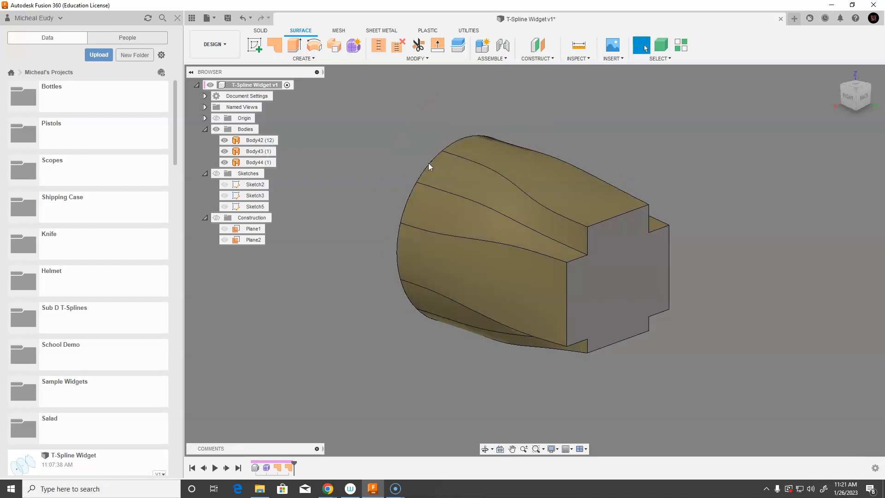
middle_click_drag(672, 328, 685, 343, "shift")
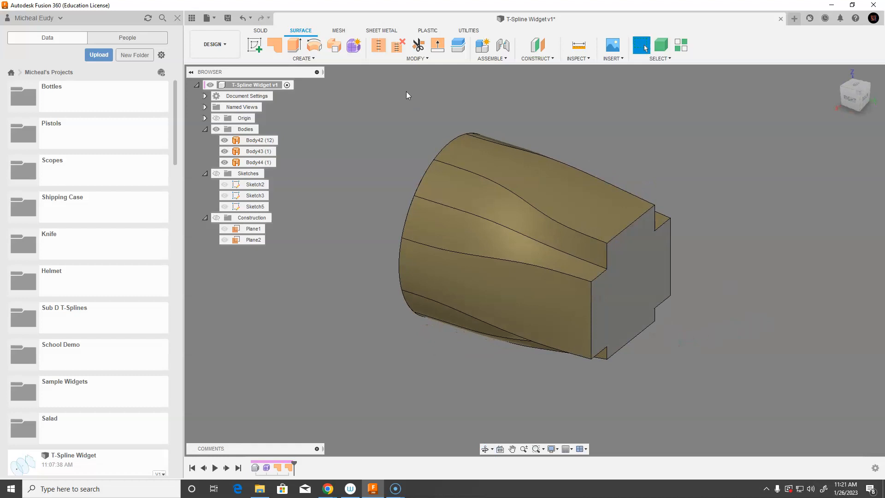
left_click(379, 47)
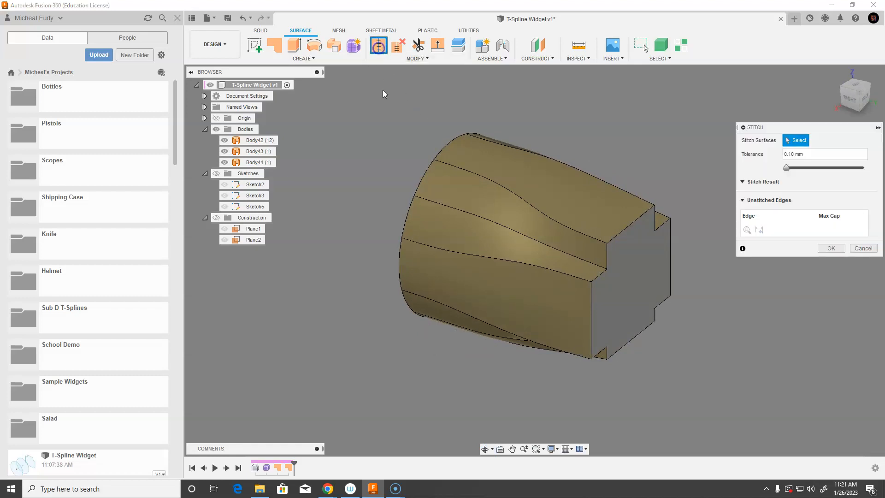
left_click_drag(344, 100, 715, 402)
middle_click_drag(670, 348, 438, 336, "shift")
left_click(829, 290)
middle_click_drag(726, 201, 700, 229)
middle_click_drag(701, 227, 730, 224)
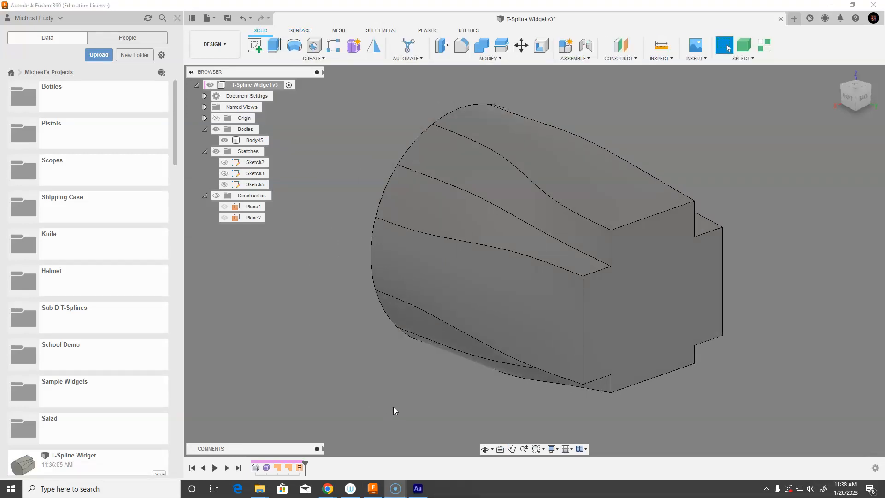
mouse_move(394, 406)
middle_mouse_down("shift")
mouse_move(409, 379)
mouse_move(447, 397)
mouse_move(436, 407)
mouse_move(460, 387)
mouse_move(530, 233)
mouse_move(508, 277)
middle_mouse_up("shift")
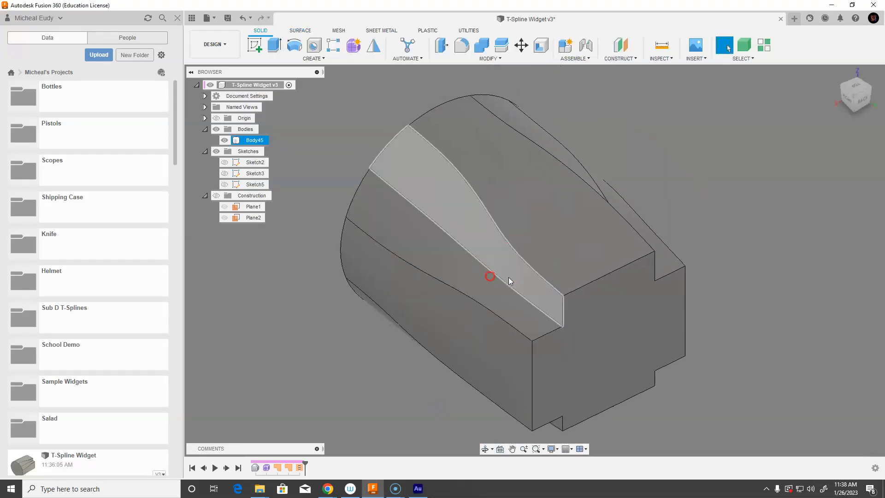
scroll(557, 288, "up", 3)
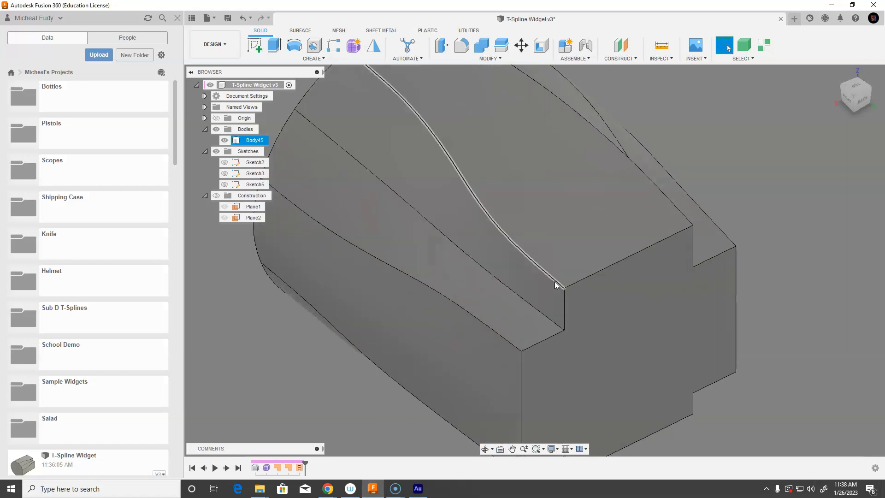
mouse_move(648, 332)
middle_mouse_down("shift")
mouse_move(664, 320)
mouse_move(571, 261)
middle_mouse_up("shift")
left_click(563, 263)
right_click(562, 265)
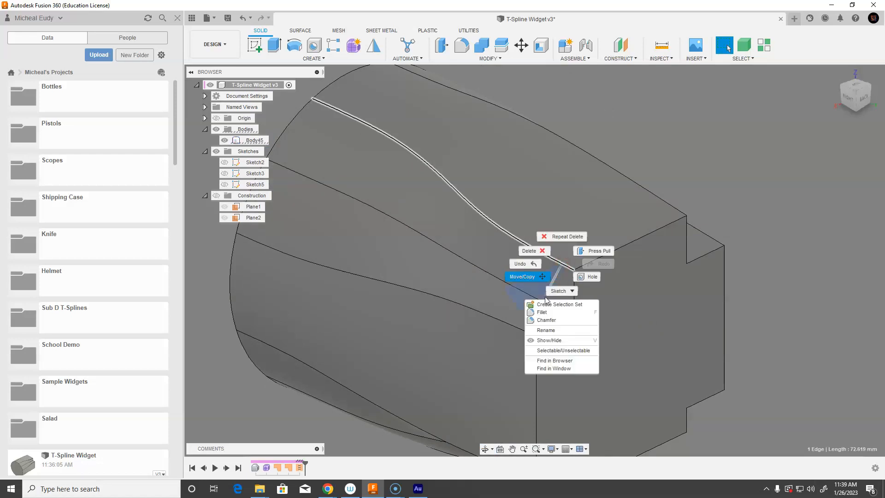
left_click(542, 312)
left_click_drag(560, 259, 562, 264)
left_click(783, 210)
left_click(783, 211)
scroll(405, 162, "up", 5)
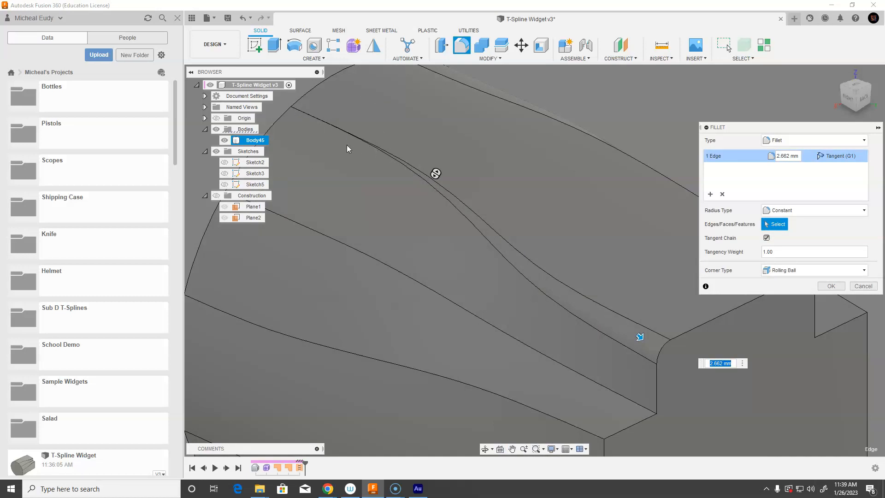
middle_click_drag(577, 337, 571, 278)
scroll(570, 278, "down", 2)
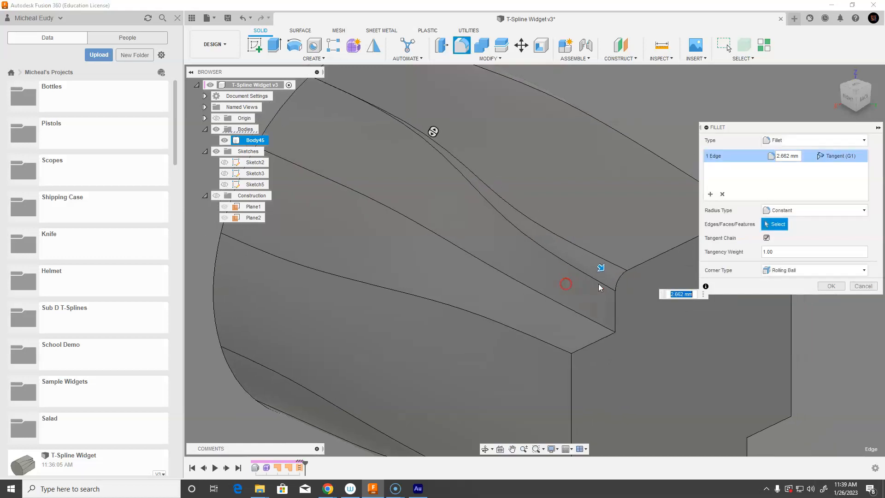
left_click(809, 211)
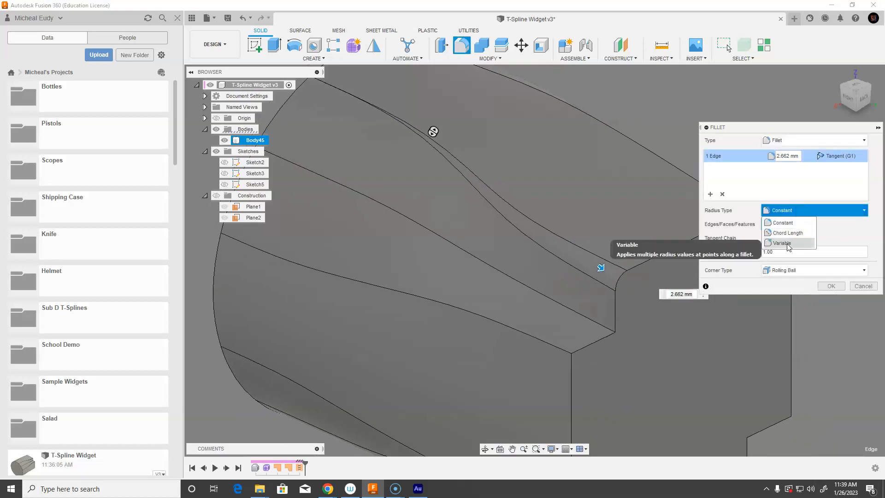
left_click(784, 247)
left_click(616, 275)
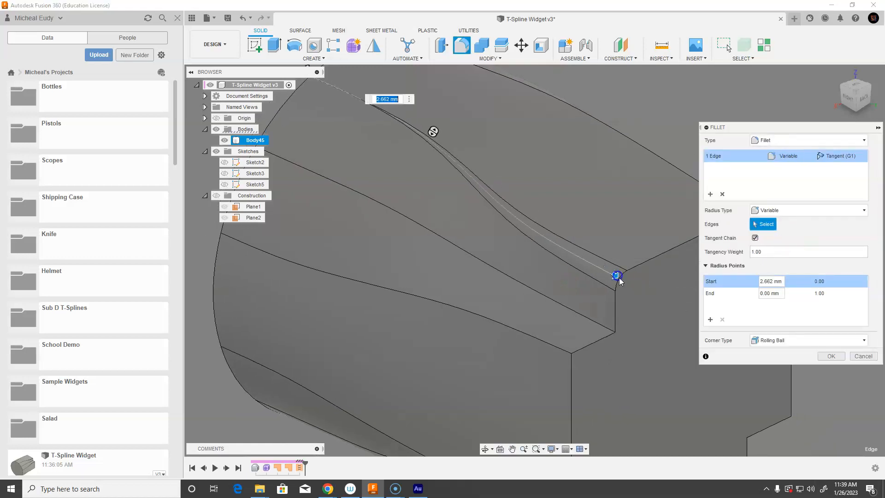
left_click_drag(617, 275, 616, 275)
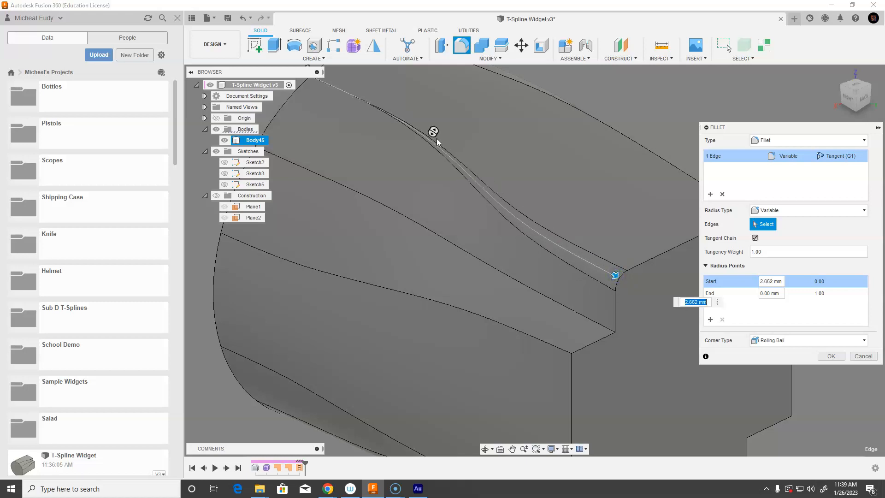
middle_click_drag(582, 180, 596, 213)
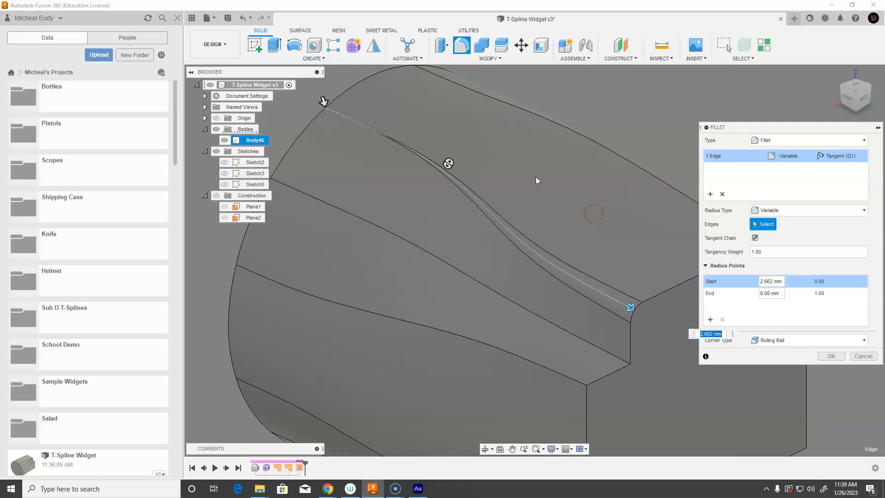
left_click(323, 101)
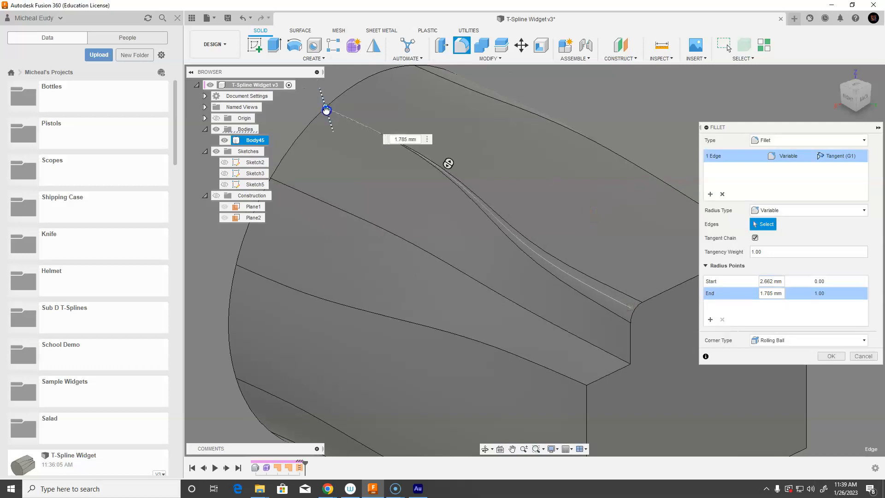
left_click_drag(329, 83, 329, 83)
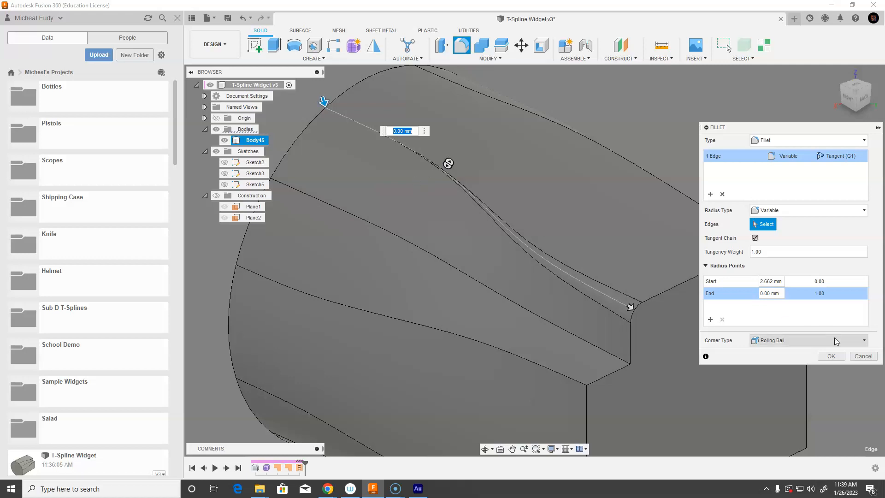
left_click(856, 357)
Create a sketch on the horizontal origin plane and draw a line about 72 mm long across the form
mouse_move(479, 299)
middle_mouse_down()
mouse_move(495, 286)
mouse_move(492, 257)
mouse_move(469, 247)
middle_mouse_up()
scroll(495, 256, "down", 5)
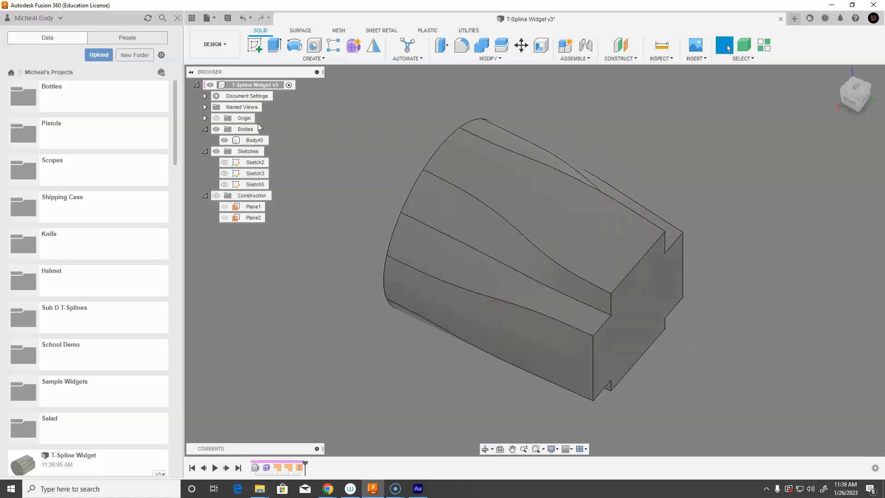
left_click(255, 46)
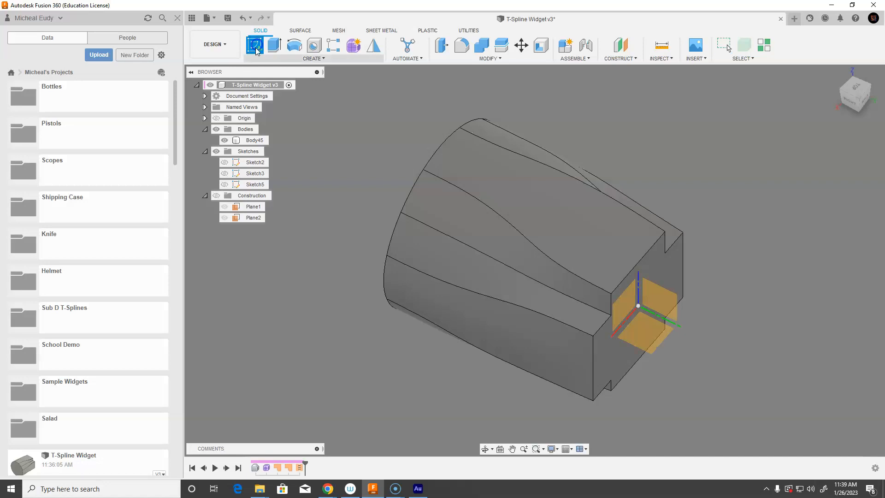
left_click(657, 343)
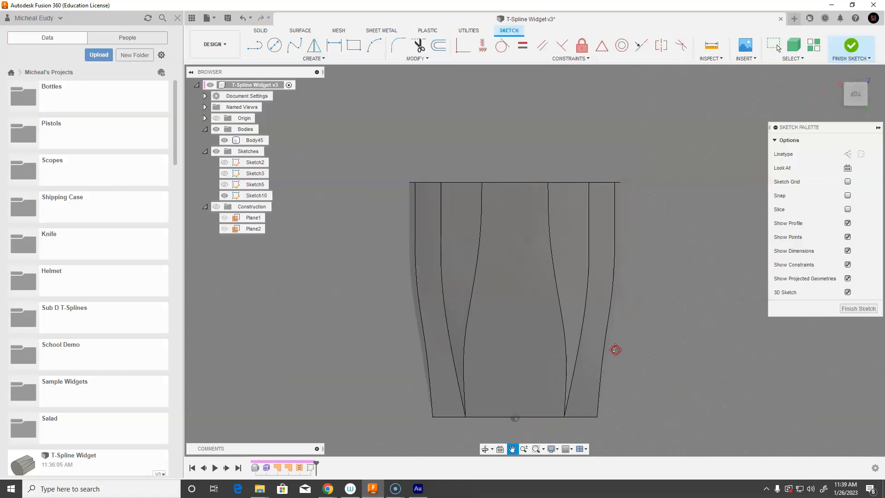
left_click(255, 45)
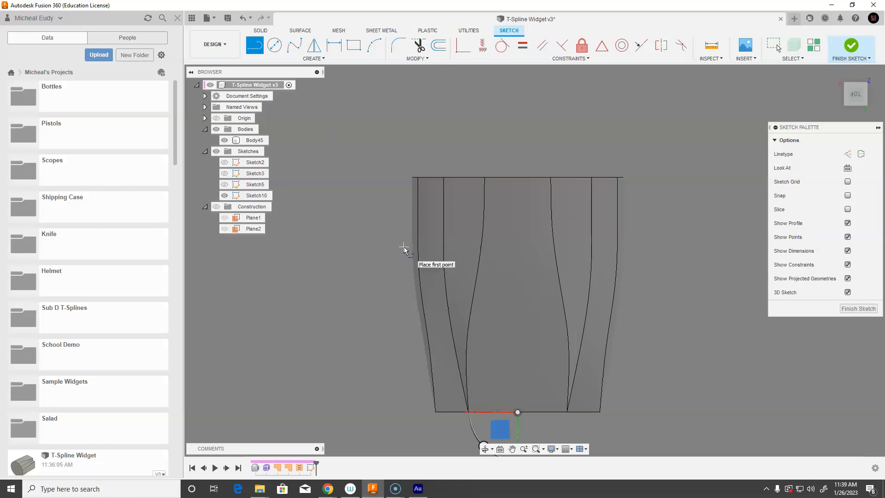
left_click(401, 244)
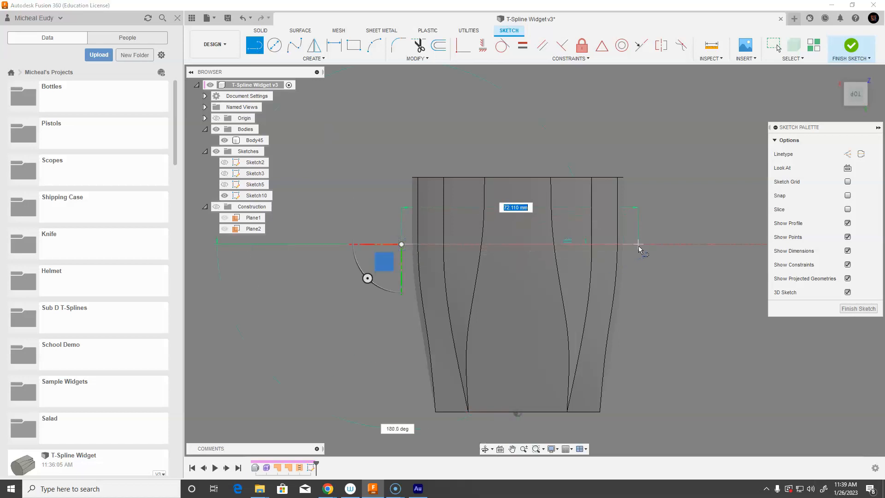
left_click(638, 246)
right_click(638, 252)
left_click(671, 253)
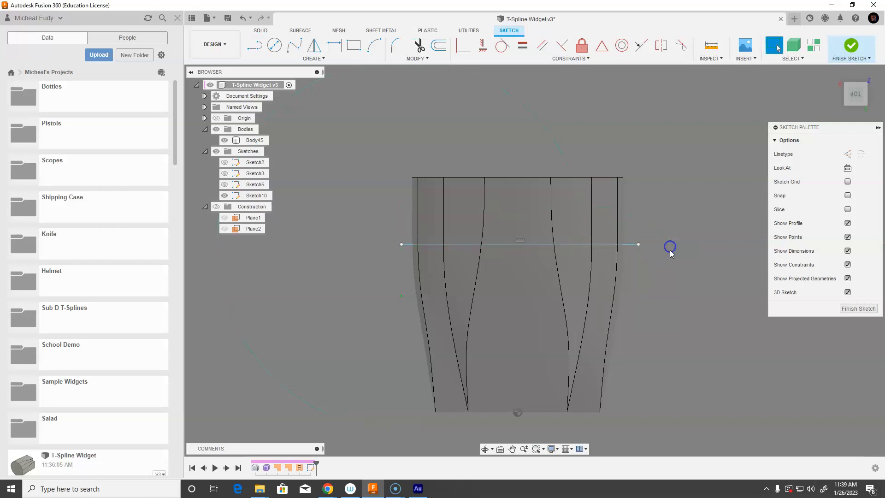
left_click(852, 309)
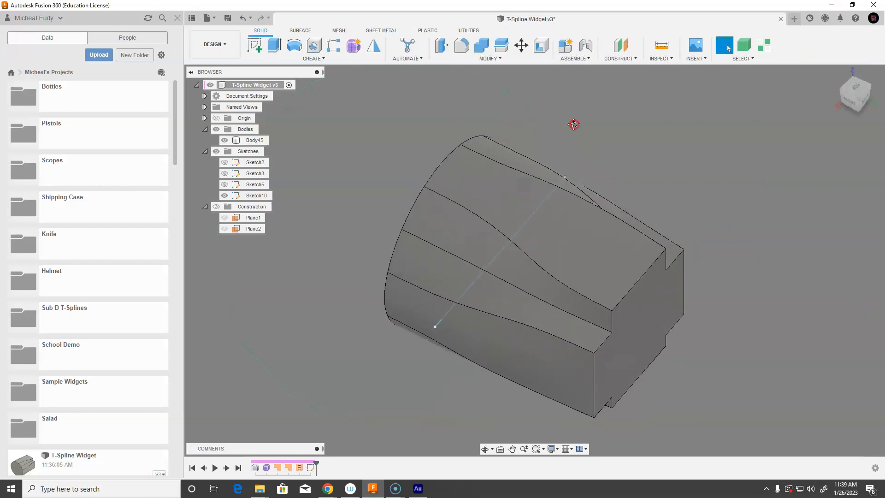
Split the solid body using the sketched line as the splitting tool
left_click(500, 46)
left_click(494, 170)
left_click(854, 154)
left_click(542, 203)
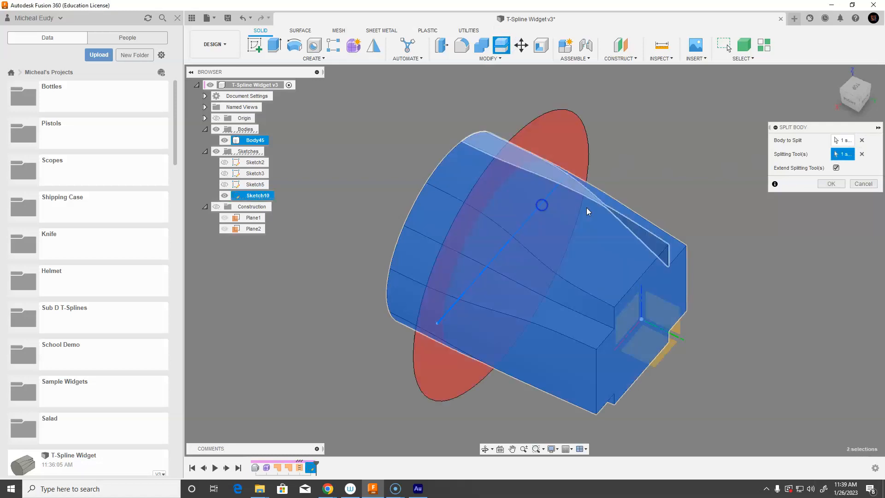
left_click(831, 183)
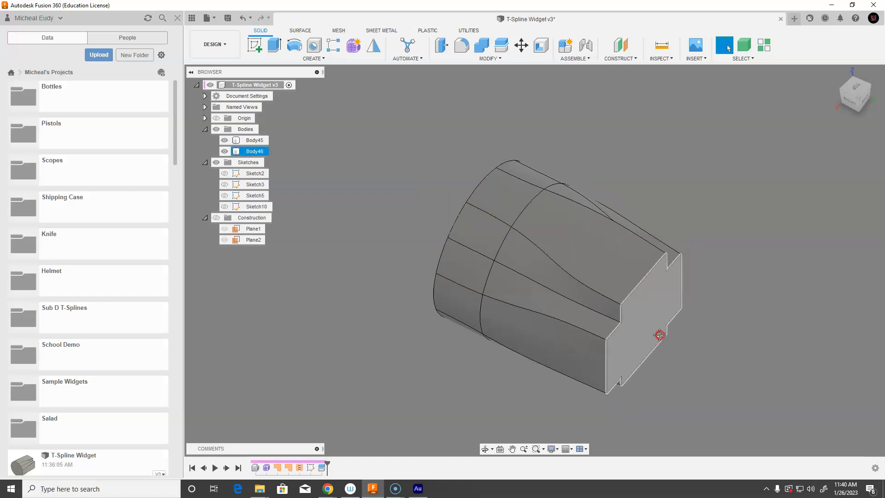
Apply a variable-radius fillet to the seam edge, 1.4 mm at the start tapering to 0 mm at the end
scroll(632, 307, "up", 4)
mouse_move(632, 317)
middle_mouse_down("shift")
mouse_move(618, 302)
mouse_move(659, 317)
mouse_move(650, 336)
mouse_move(673, 332)
middle_mouse_up("shift")
right_click(827, 261)
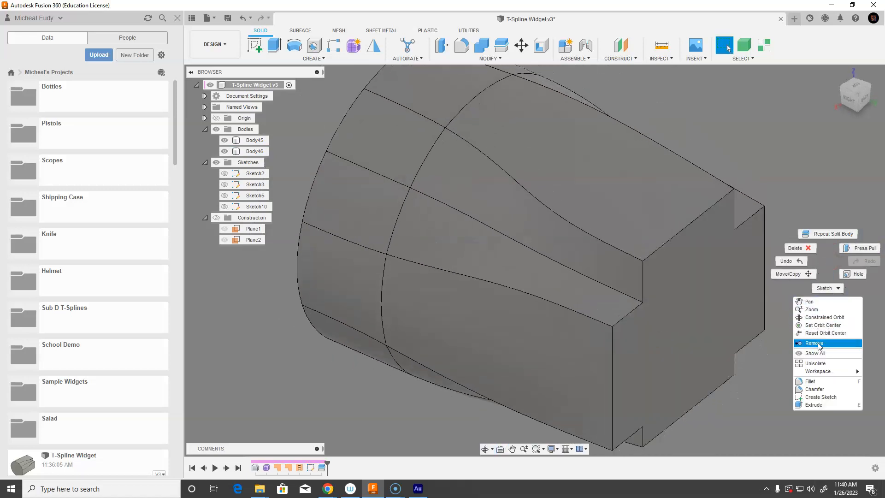
left_click(811, 381)
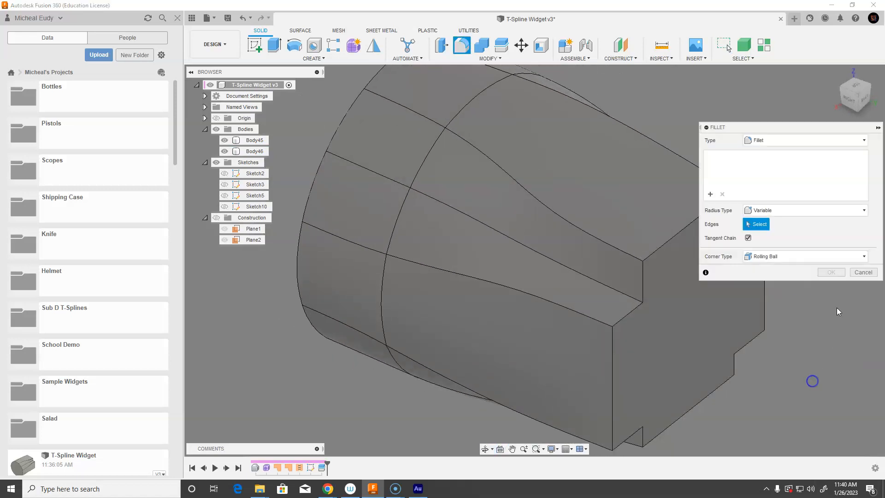
left_click(631, 256)
middle_click_drag(655, 255, 609, 270)
left_click_drag(594, 274, 596, 272)
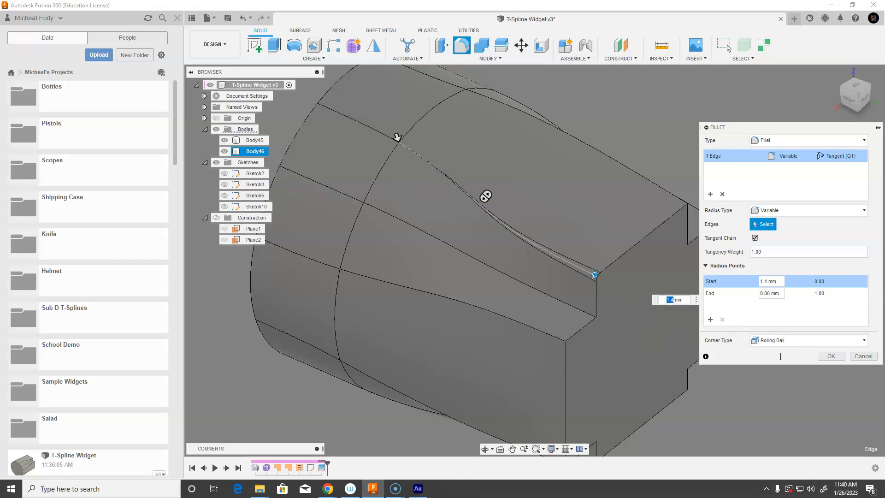
left_click(831, 358)
Fillet the seam edges along the split on both bodies with a constant 1.4 mm radius
left_click(563, 337)
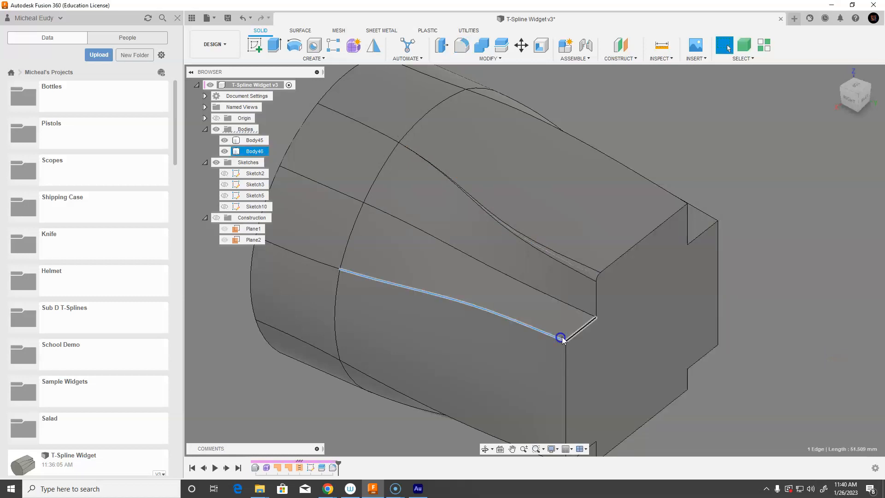
middle_click_drag(675, 325, 520, 310, "shift")
left_click(596, 245, "shift")
left_click(633, 316, "shift")
right_click(504, 328)
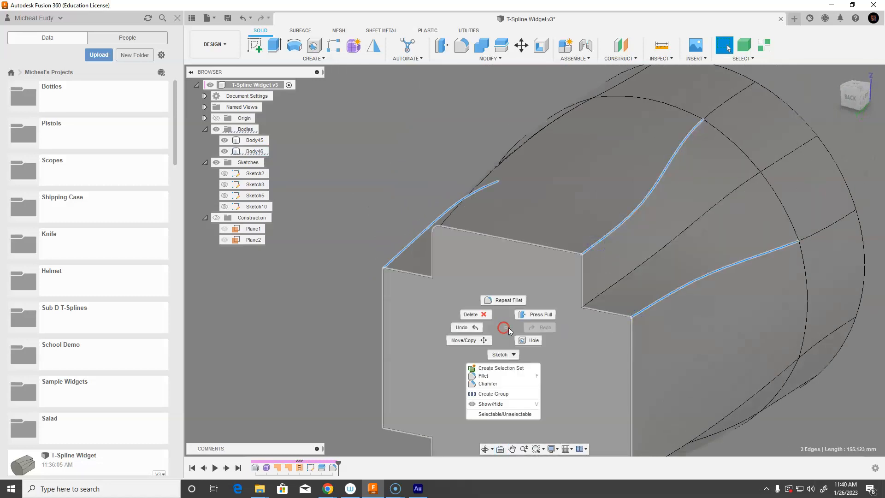
left_click(489, 376)
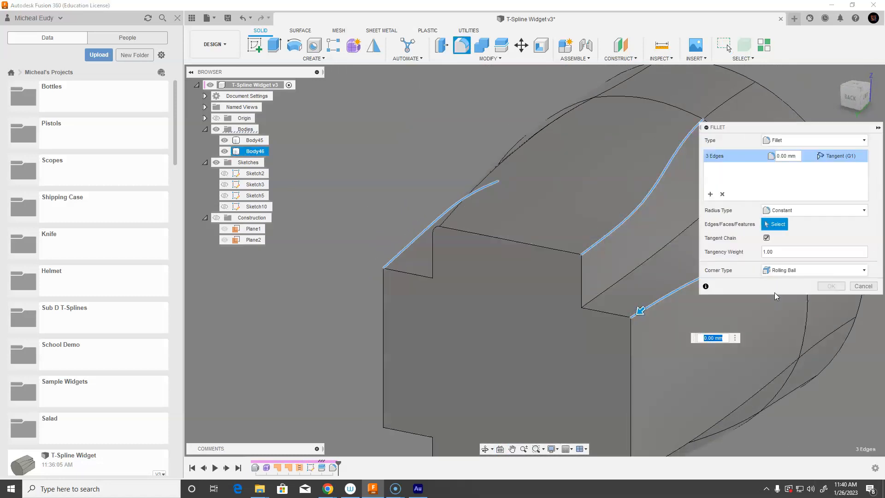
type("1.4")
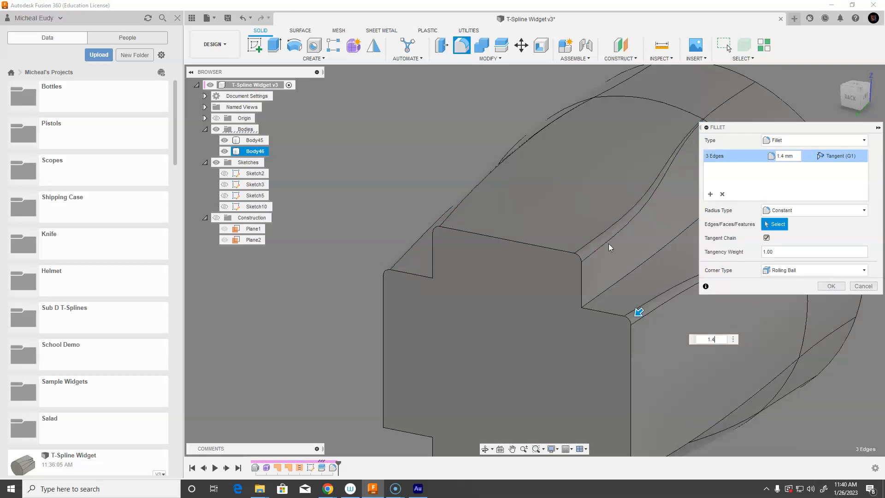
middle_click_drag(640, 442, 627, 308)
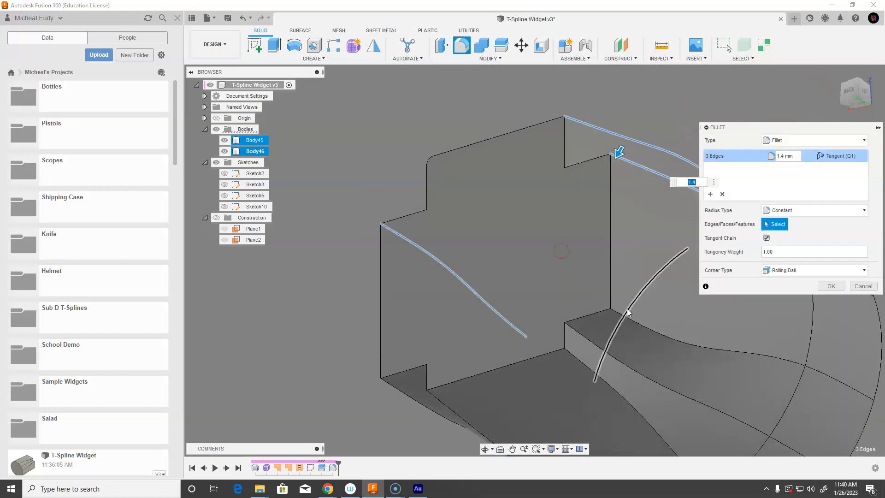
left_click(625, 318)
left_click(574, 357)
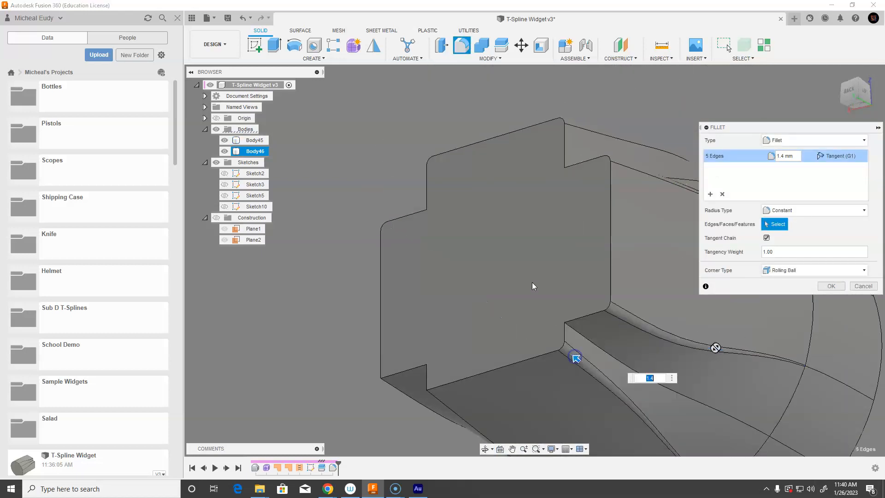
middle_click_drag(532, 263, 587, 267, "shift")
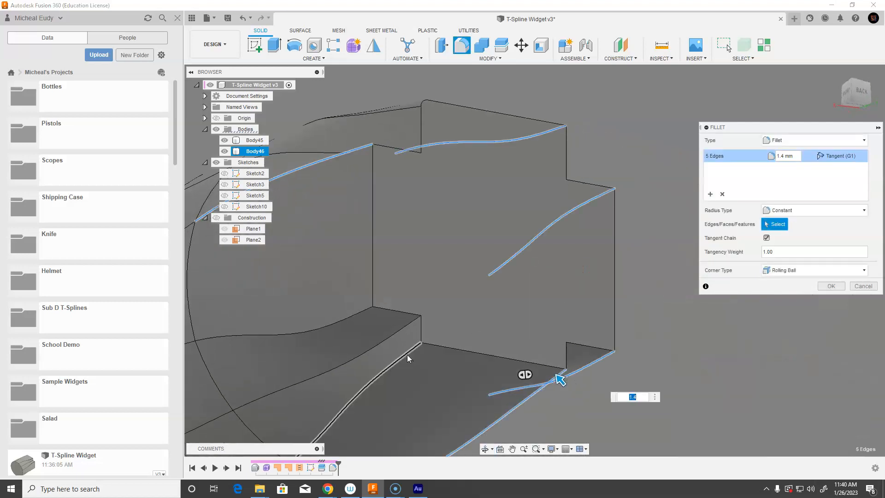
left_click(408, 355)
left_click(364, 313)
middle_click_drag(383, 342, 559, 295, "shift")
left_click(826, 287)
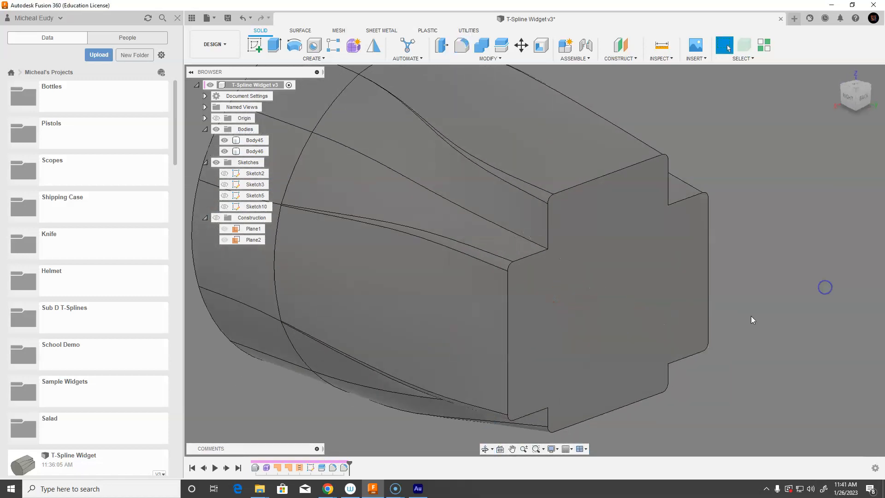
Fillet three more seam edges with a constant 1.999 mm radius, leaving out the edge that fails
right_click(536, 248)
left_click(526, 288)
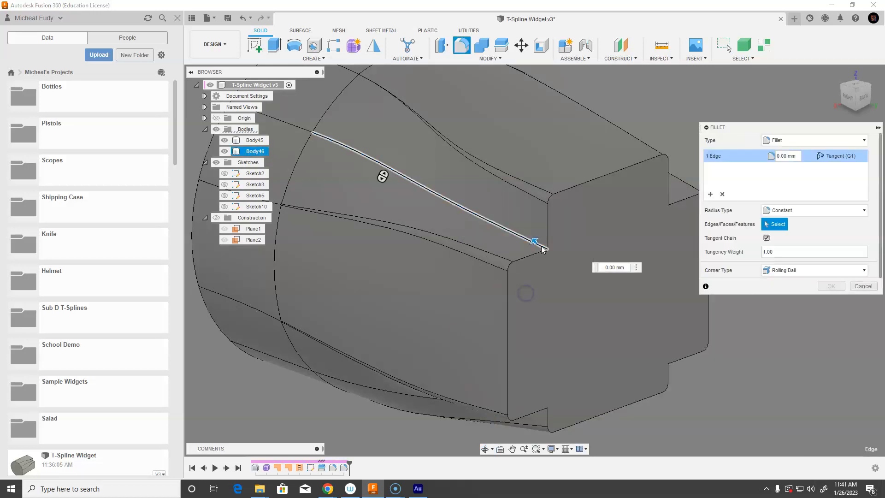
left_click_drag(533, 241, 535, 239)
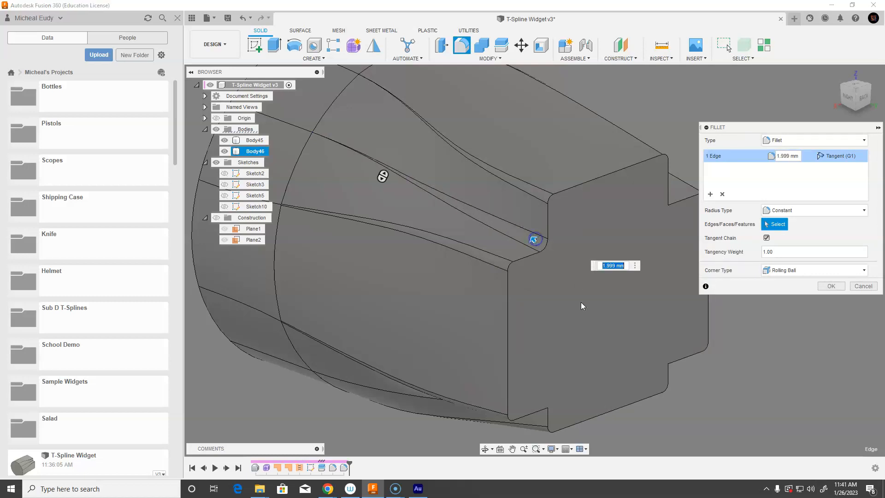
mouse_move(608, 305)
middle_mouse_down()
mouse_move(576, 312)
mouse_move(573, 241)
mouse_move(549, 236)
middle_mouse_up()
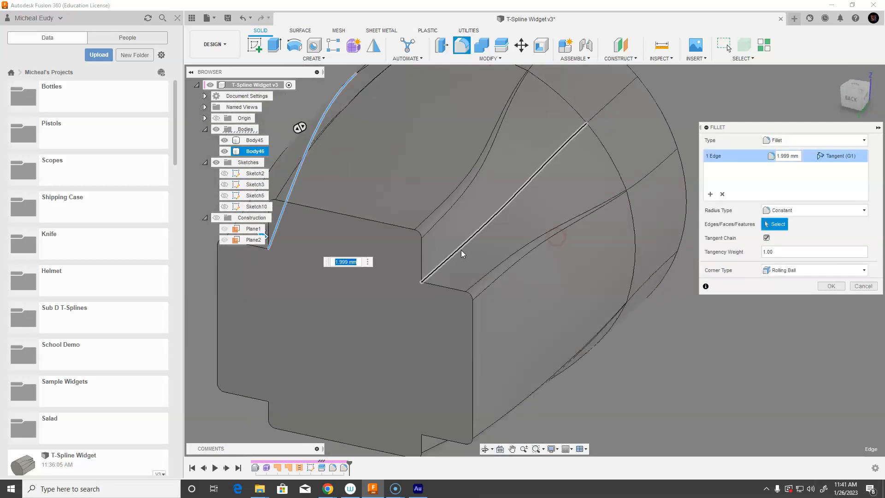
middle_click_drag(395, 350, 473, 280)
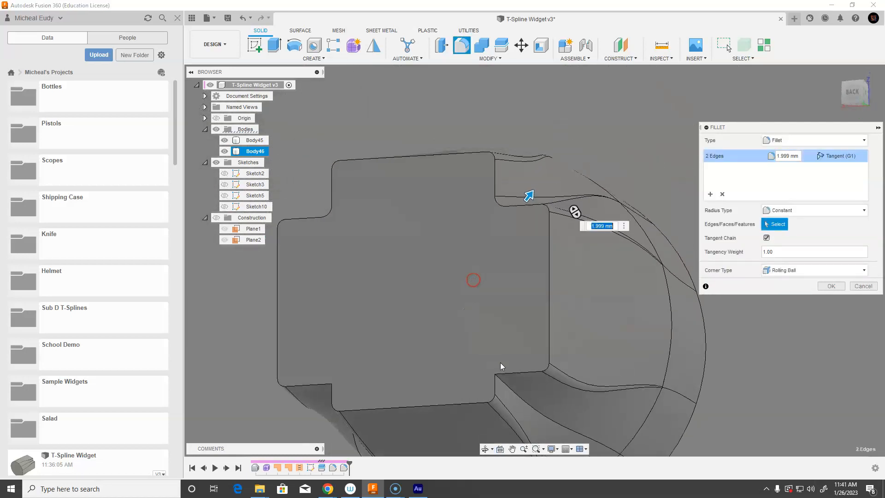
left_click(510, 383)
middle_click_drag(419, 336, 358, 351, "shift")
left_click(339, 342)
middle_click_drag(376, 288, 492, 217)
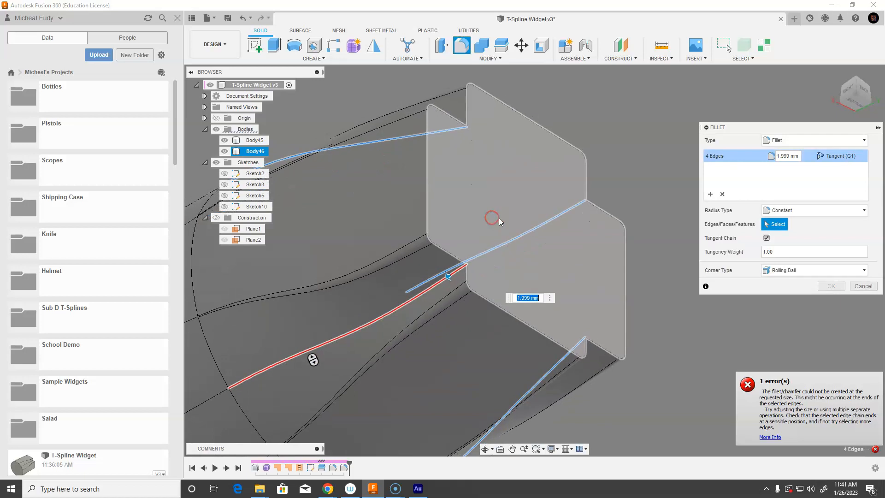
left_click(436, 285)
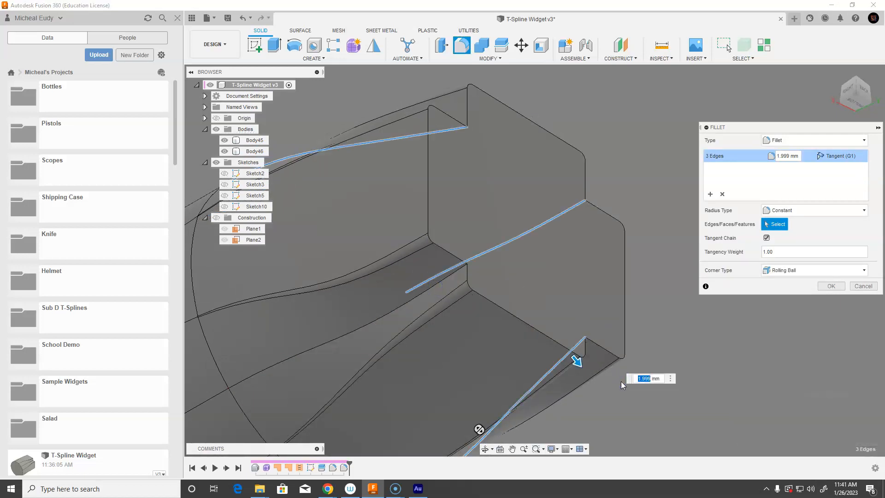
left_click(830, 286)
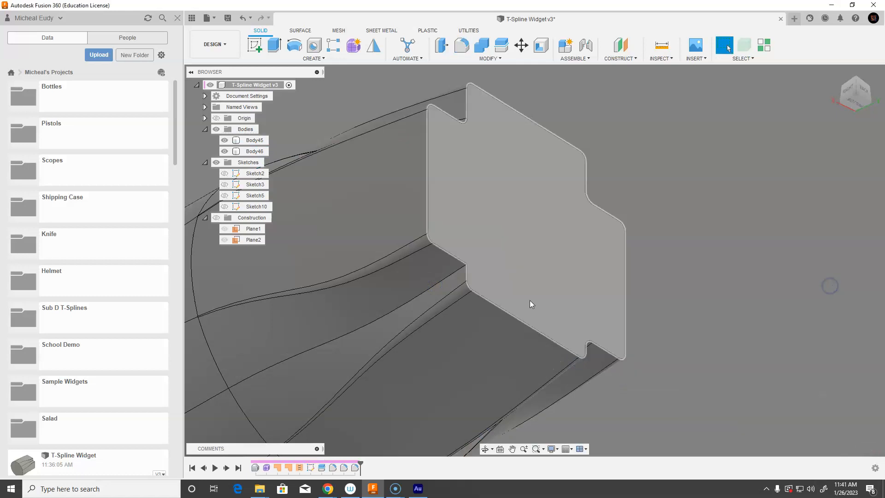
Apply a variable-radius fillet to the remaining seam edge, 0 mm at the start and 1.999 mm at the end
left_click(452, 273)
right_click(454, 274)
left_click(440, 321)
type("1.999")
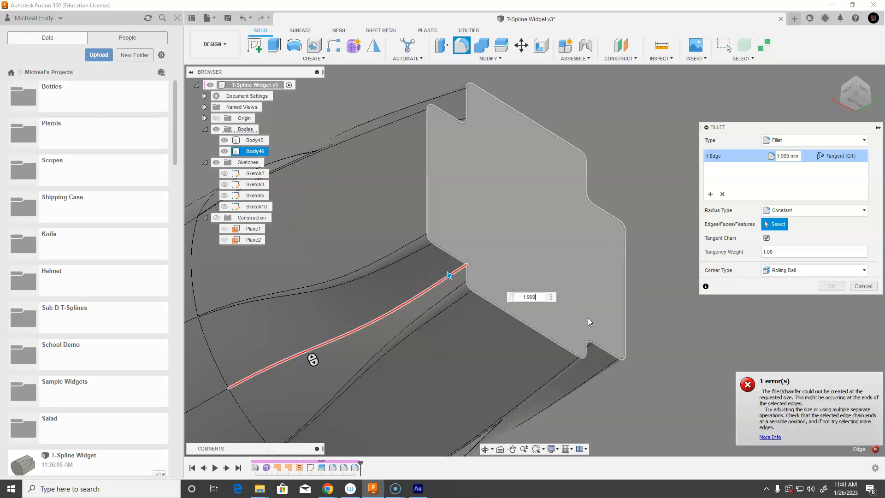
middle_click_drag(642, 350, 671, 357)
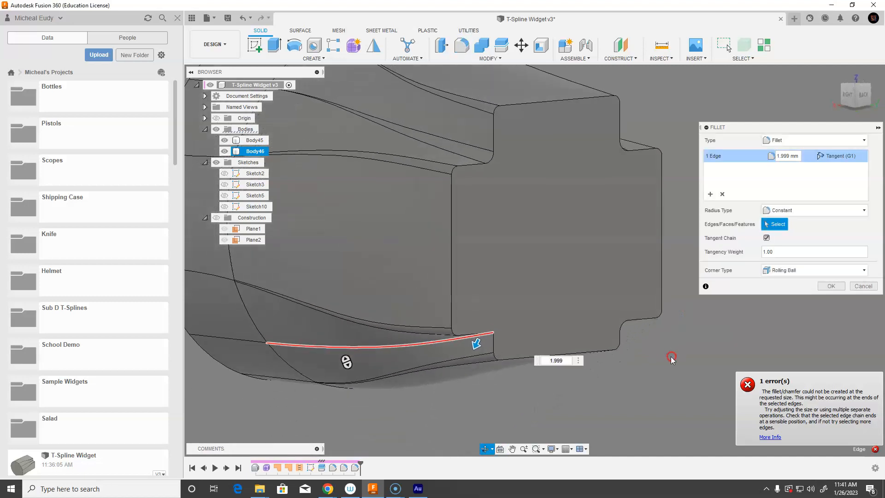
left_click(799, 211)
left_click(785, 242)
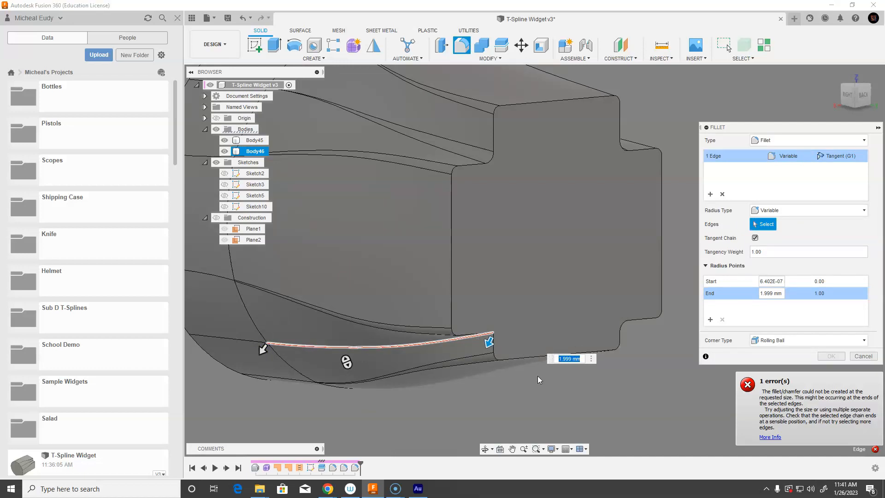
left_click_drag(572, 359, 548, 359)
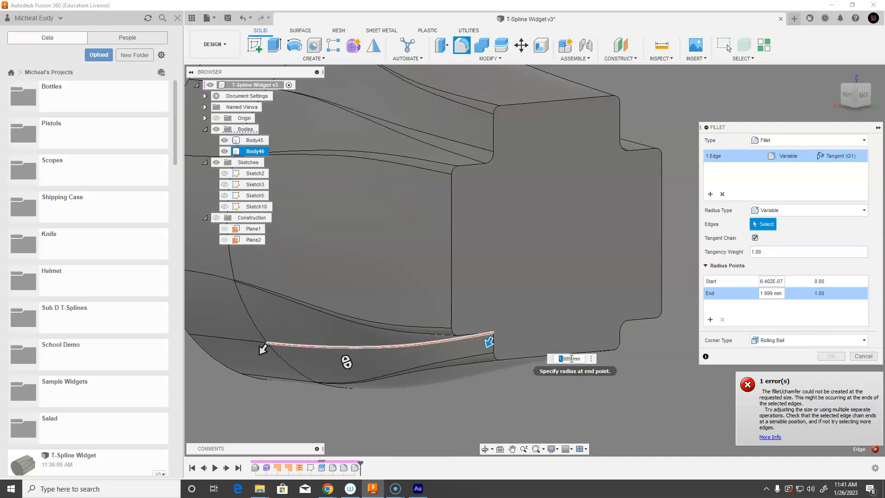
left_click_drag(488, 342, 447, 347)
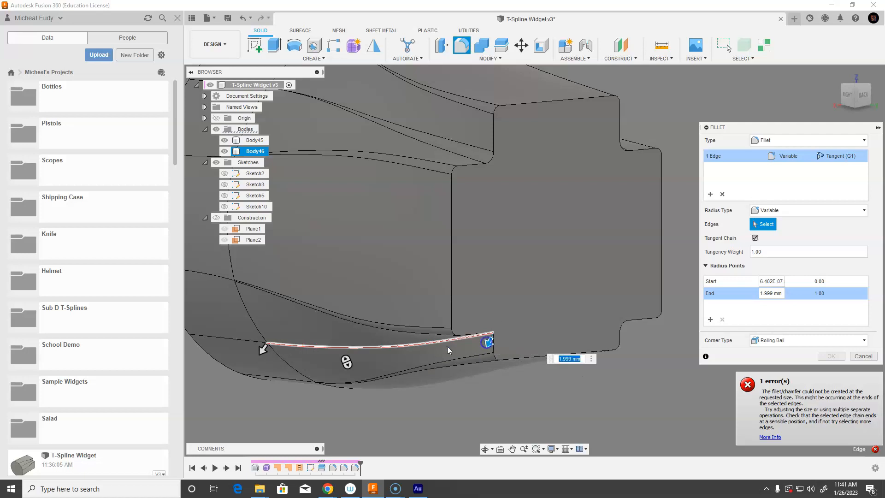
left_click(263, 349)
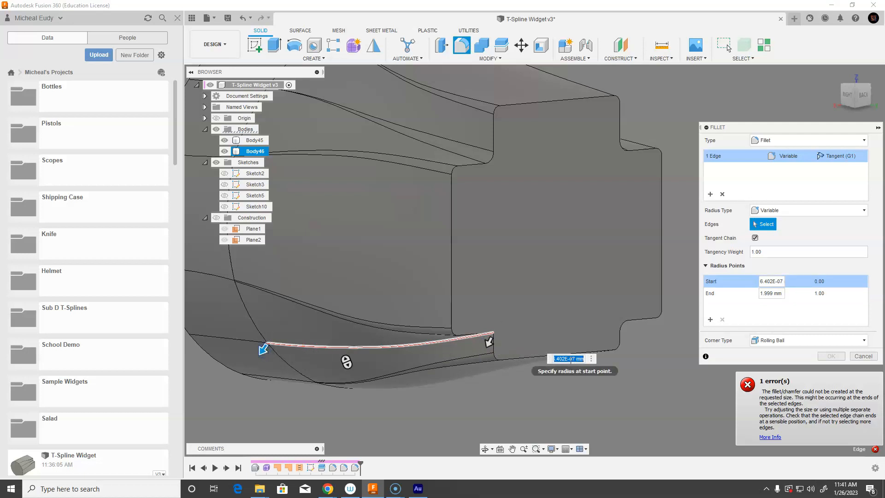
type("0")
key("Return")
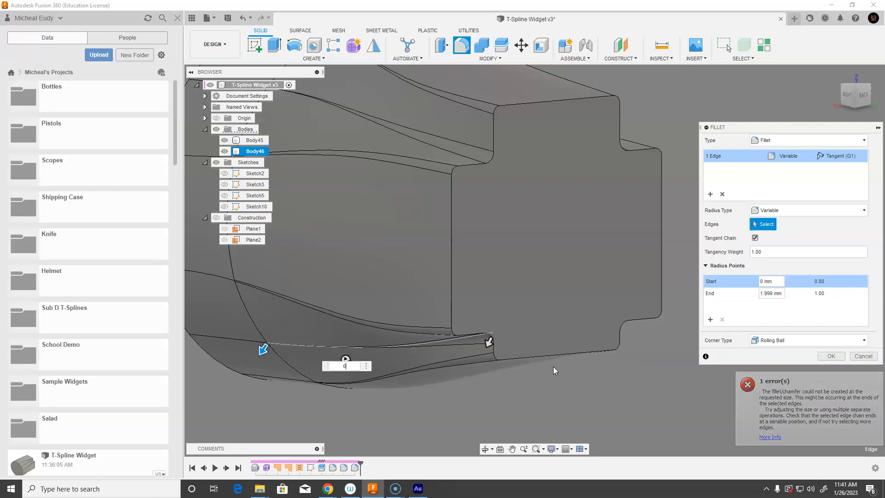
mouse_move(526, 391)
middle_mouse_down("shift")
mouse_move(336, 356)
mouse_move(339, 316)
mouse_move(369, 297)
mouse_move(381, 316)
mouse_move(381, 374)
mouse_move(393, 372)
middle_mouse_up("shift")
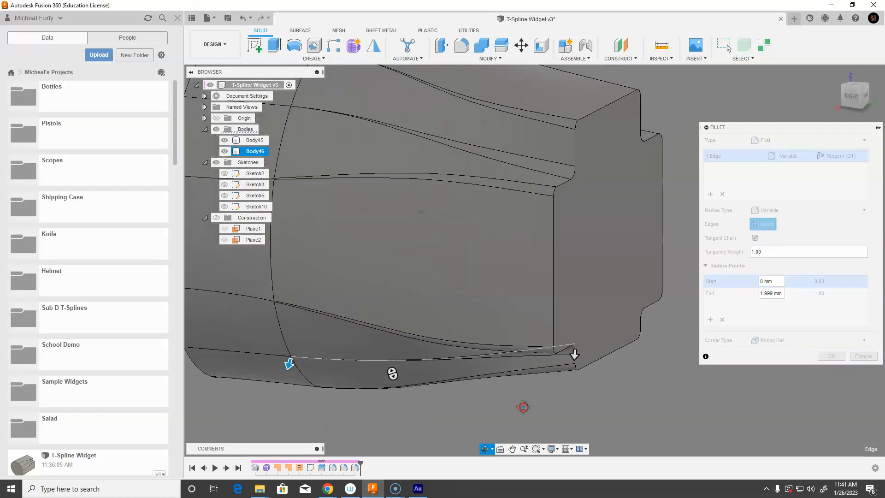
mouse_move(452, 391)
middle_mouse_down("shift")
mouse_move(421, 375)
mouse_move(432, 374)
middle_mouse_up("shift")
middle_click_drag(605, 369, 635, 310)
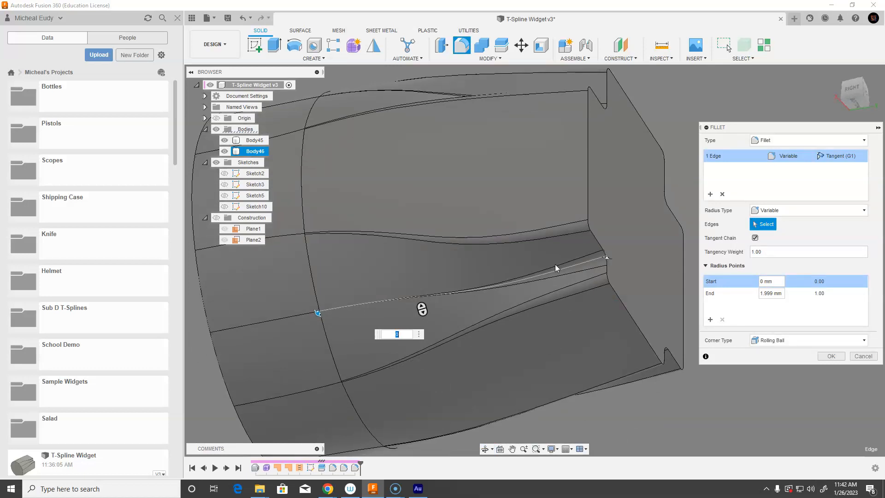
middle_click_drag(479, 324, 517, 335, "shift")
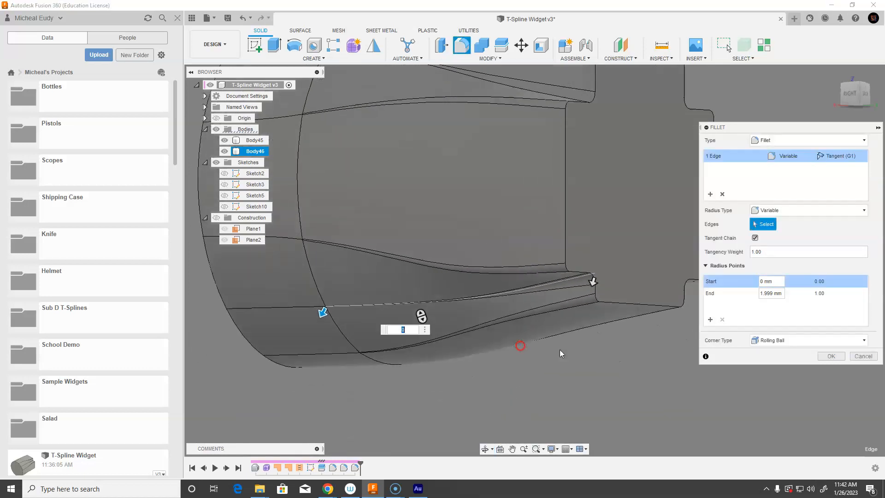
left_click(831, 356)
Combine the two split bodies back into a single solid body with a Join
middle_click_drag(642, 359, 504, 230, "shift")
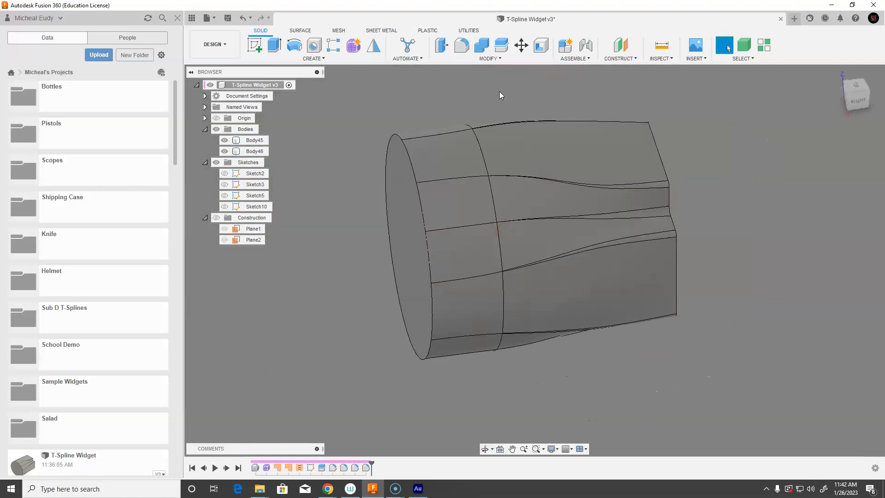
left_click(482, 45)
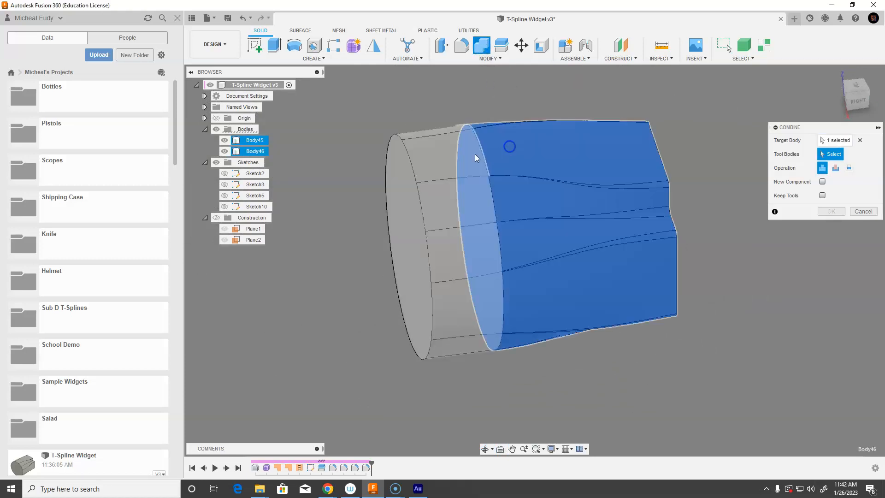
left_click(494, 175)
left_click(831, 211)
Orbit and zoom around the combined body to inspect the filleted seams
middle_click_drag(617, 334, 548, 235, "shift")
scroll(548, 236, "up", 4)
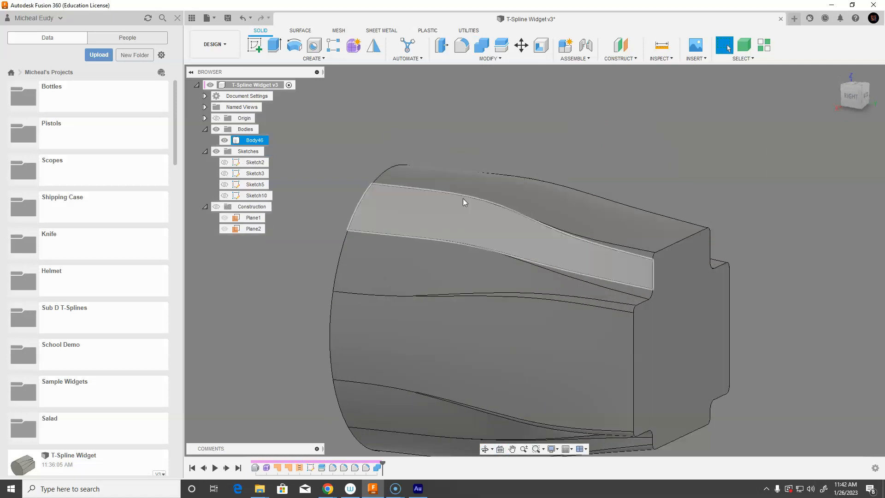
scroll(482, 328, "up", 3)
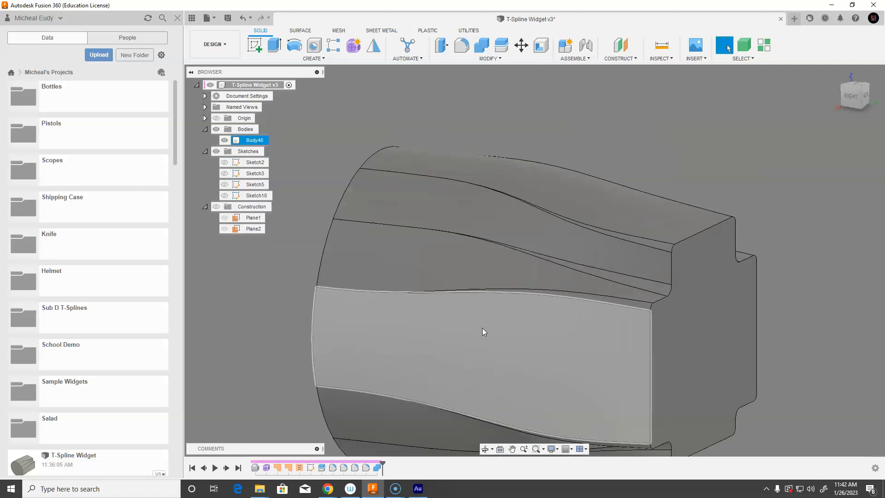
scroll(500, 323, "down", 6)
middle_click_drag(502, 317, 524, 349, "shift")
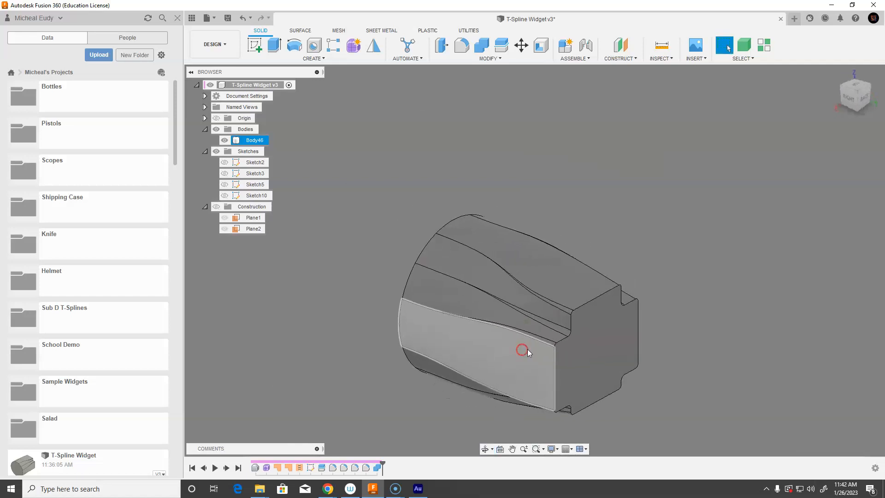
scroll(677, 360, "down", 1)
middle_click_drag(632, 386, 703, 332)
scroll(630, 375, "up", 2)
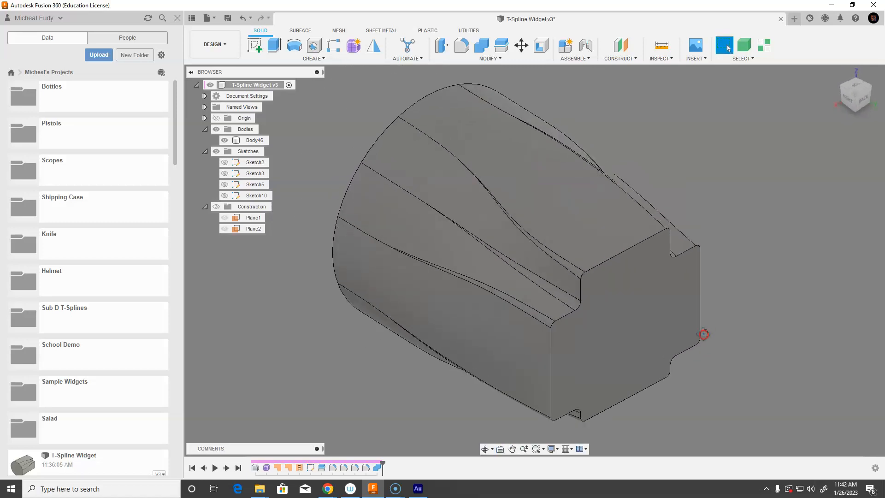